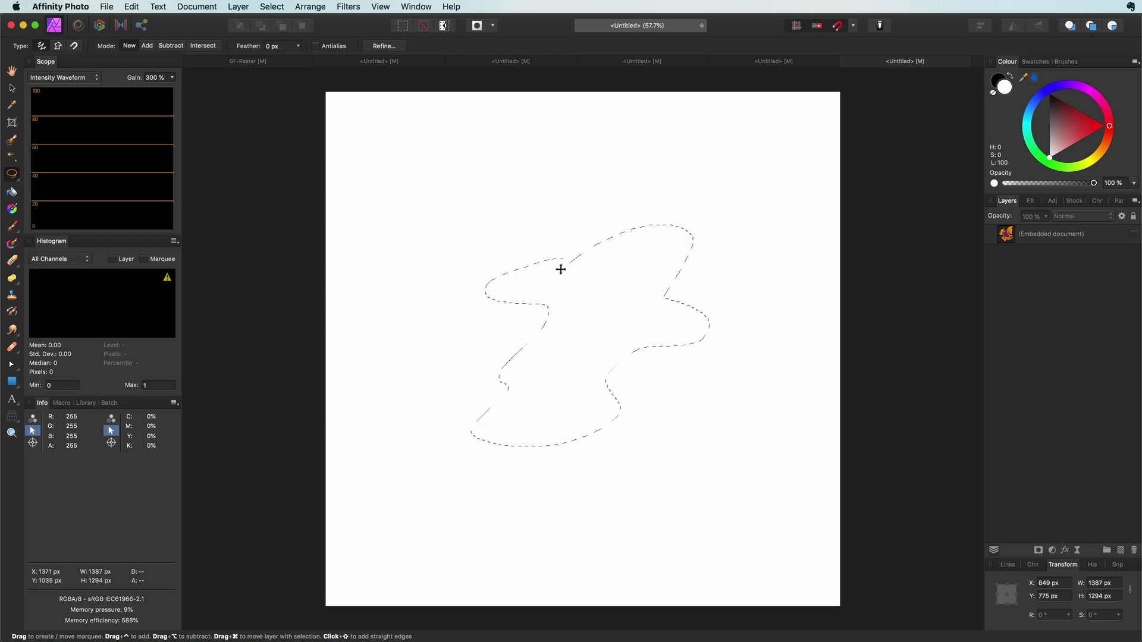
- Open the Select menu in Affinity Photo to modify the freehand selection
click(270, 7)
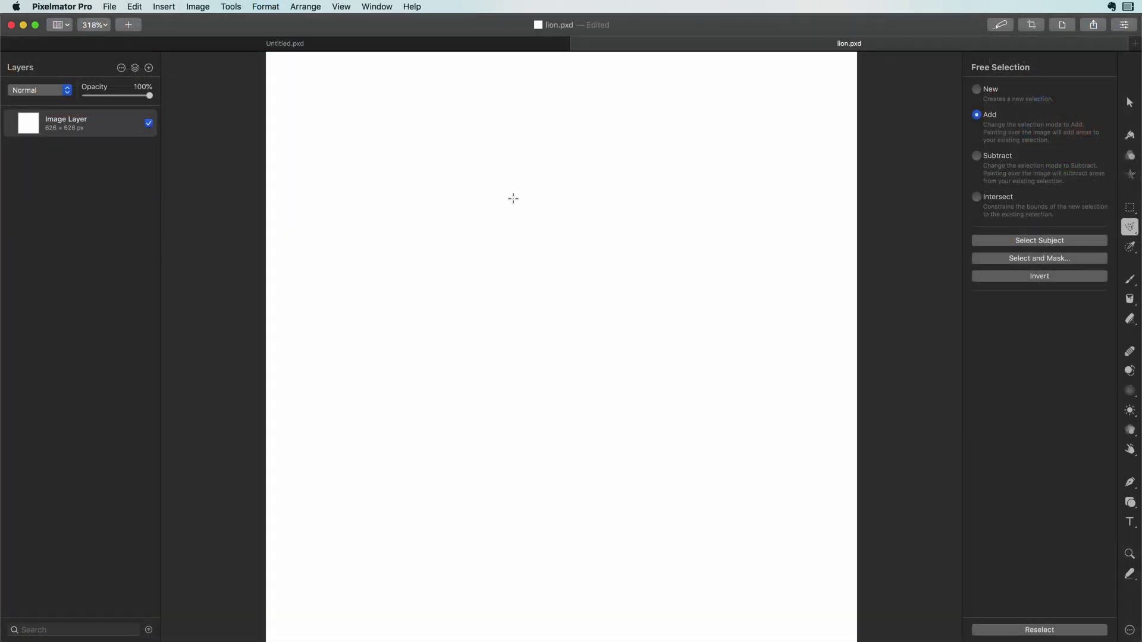
- Convert a freehand zigzag selection into an orange shape and nudge it up and right
mouse_move(519, 199)
mouse_down()
mouse_move(414, 294)
mouse_move(520, 301)
mouse_move(450, 368)
mouse_move(533, 378)
mouse_move(512, 453)
mouse_move(641, 396)
mouse_move(577, 312)
mouse_move(670, 238)
mouse_move(613, 207)
mouse_move(515, 215)
mouse_up()
click(266, 7)
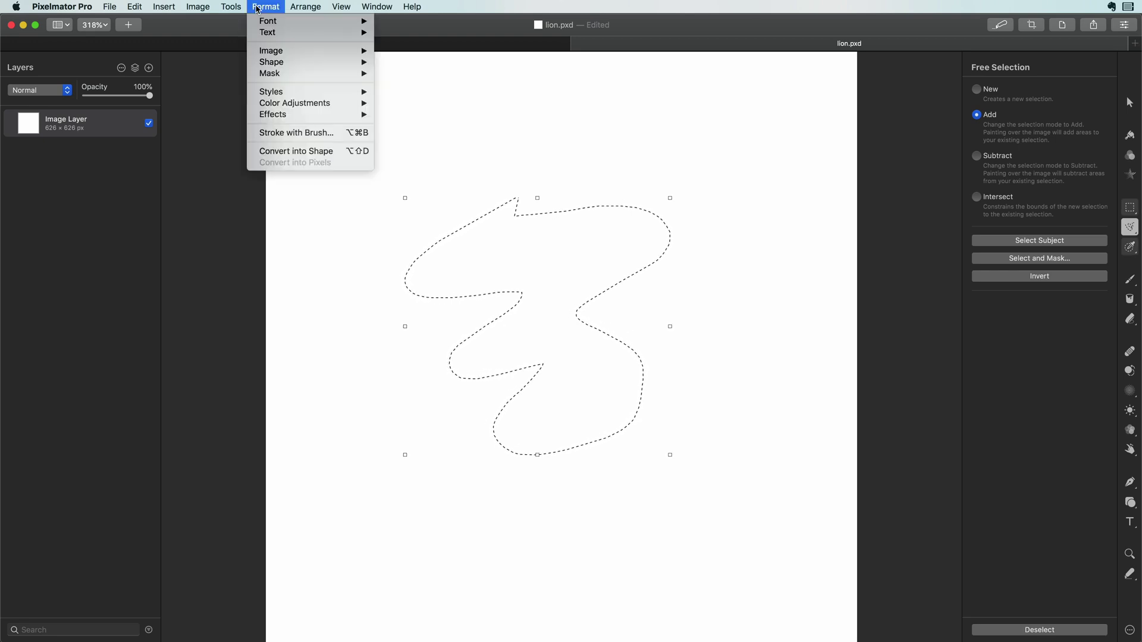
click(304, 150)
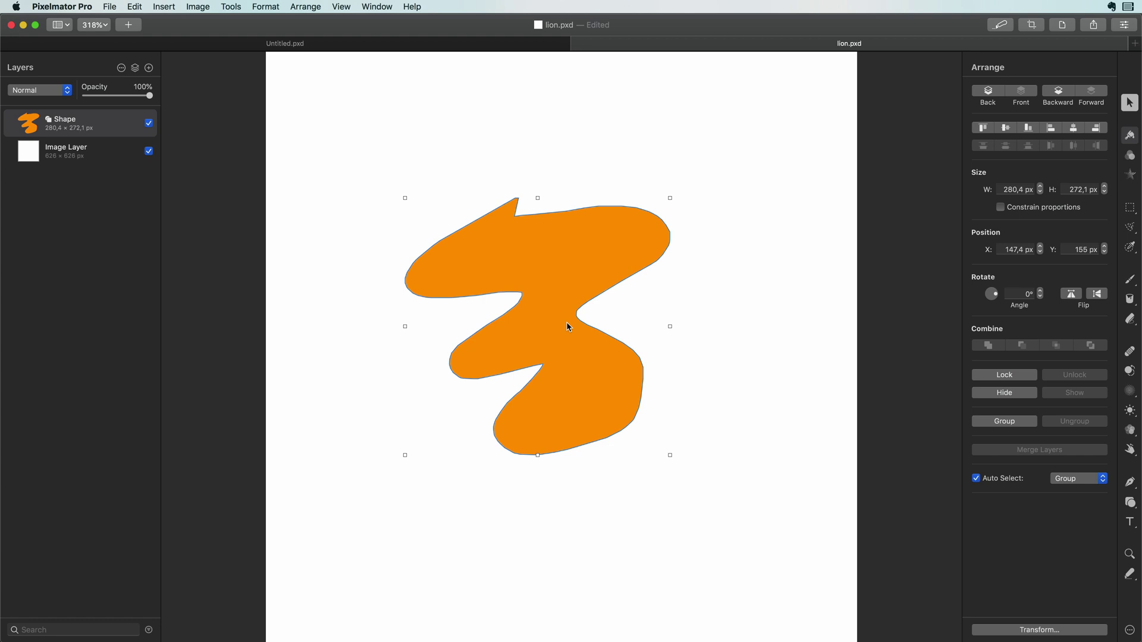
drag(567, 326, 584, 306)
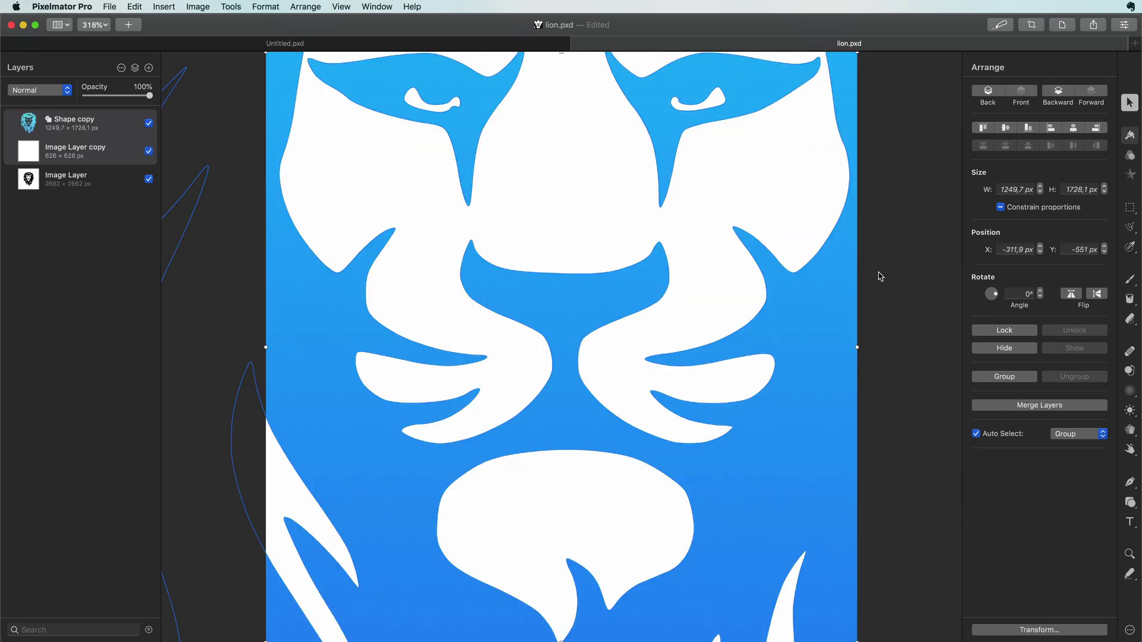
- Undo back to the single 626 × 626 px black-and-white lion image layer
key(super+z)
key(super+z)
key(super+z)
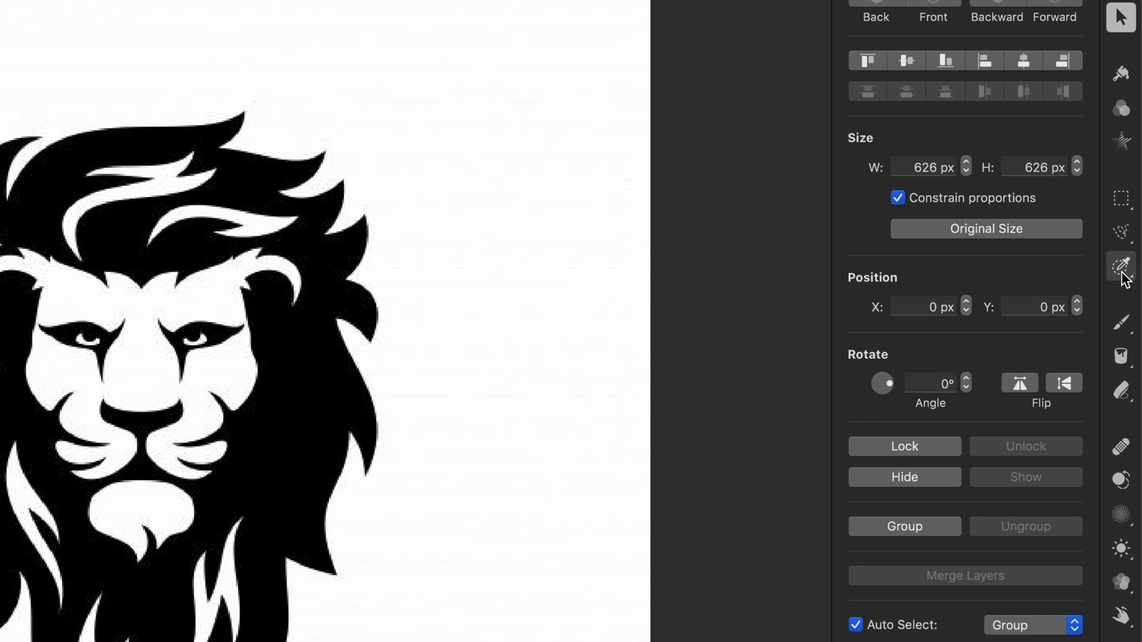
- Switch to the Color Selection tool and open Select Color Range at 25%, sampling all layers
click(1132, 252)
click(1085, 351)
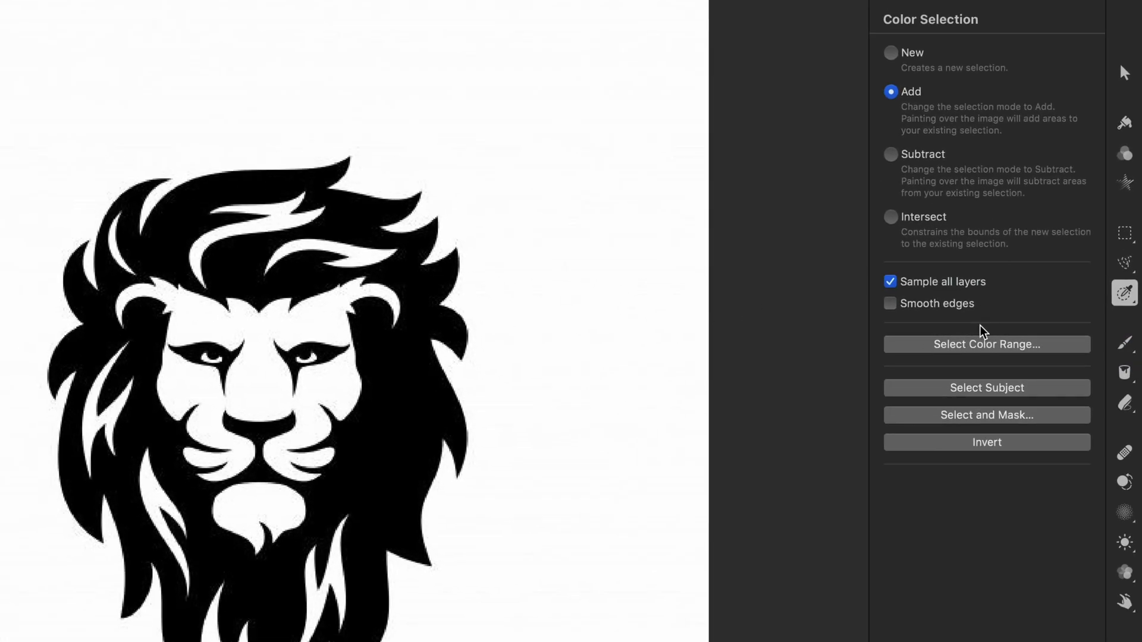
click(980, 344)
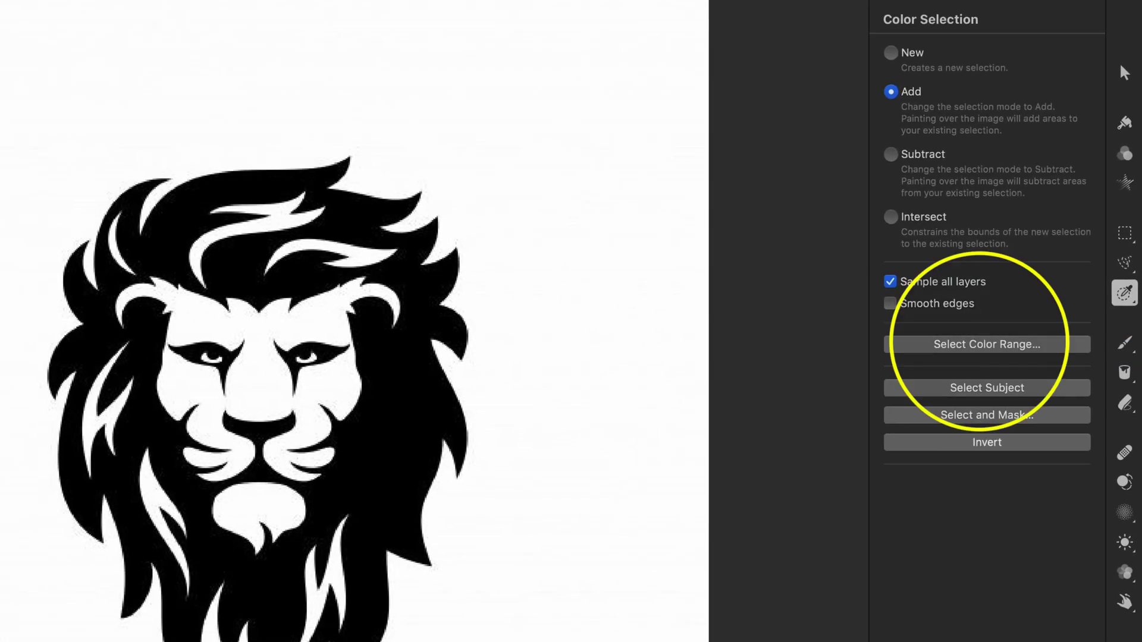
click(987, 343)
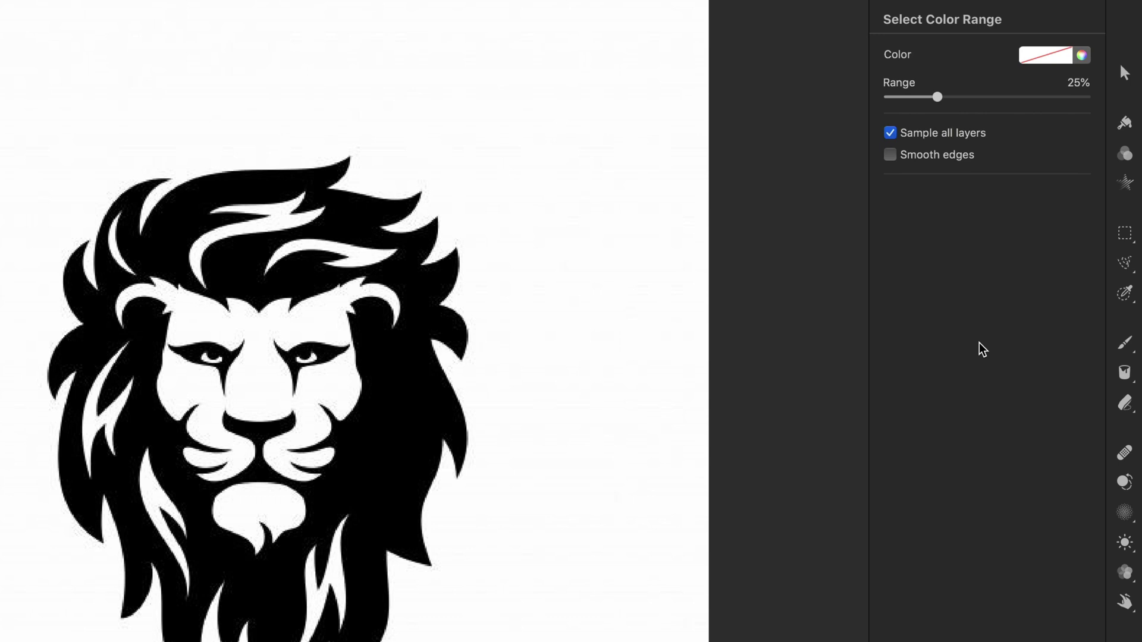
- Sample black from the lion and widen the colour range to 87%
click(904, 161)
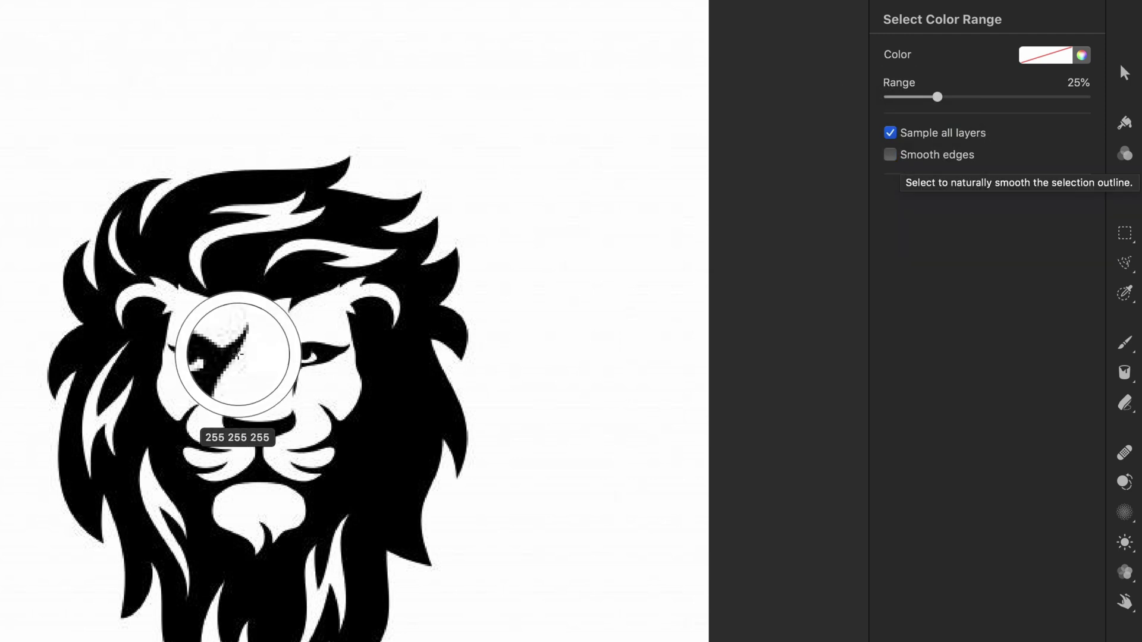
click(395, 390)
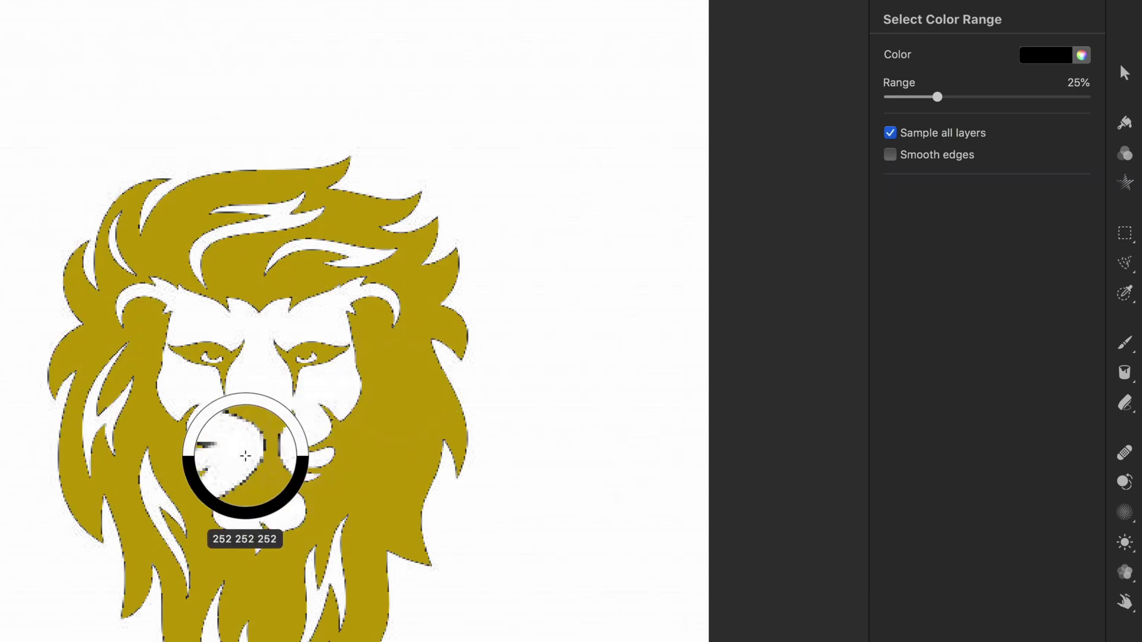
scroll(276, 454, up, 5)
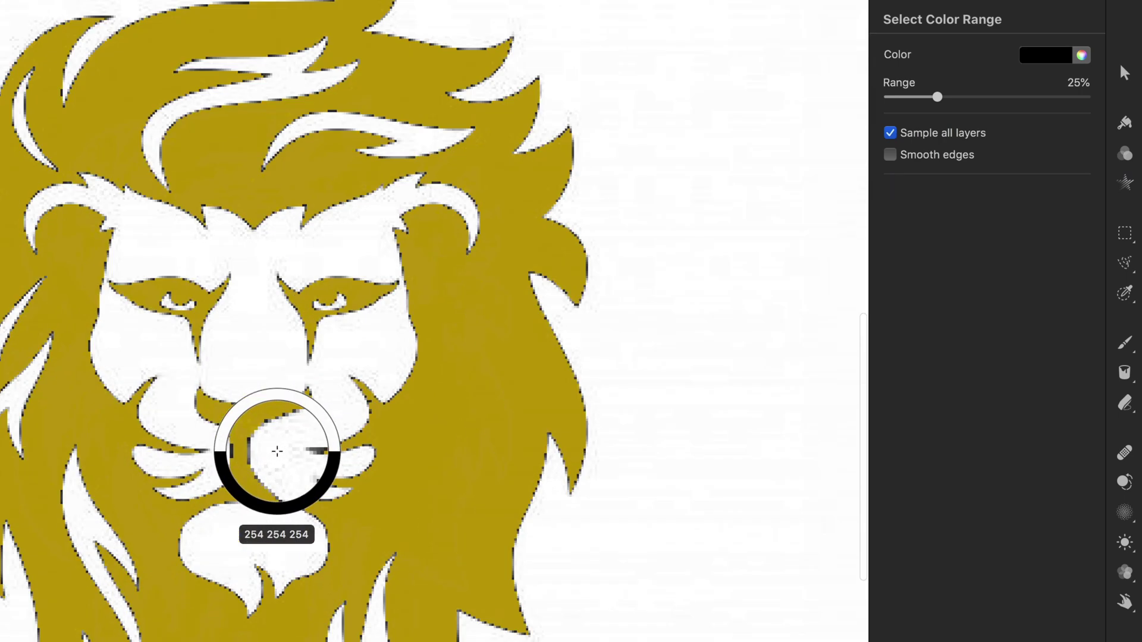
scroll(276, 451, up, 3)
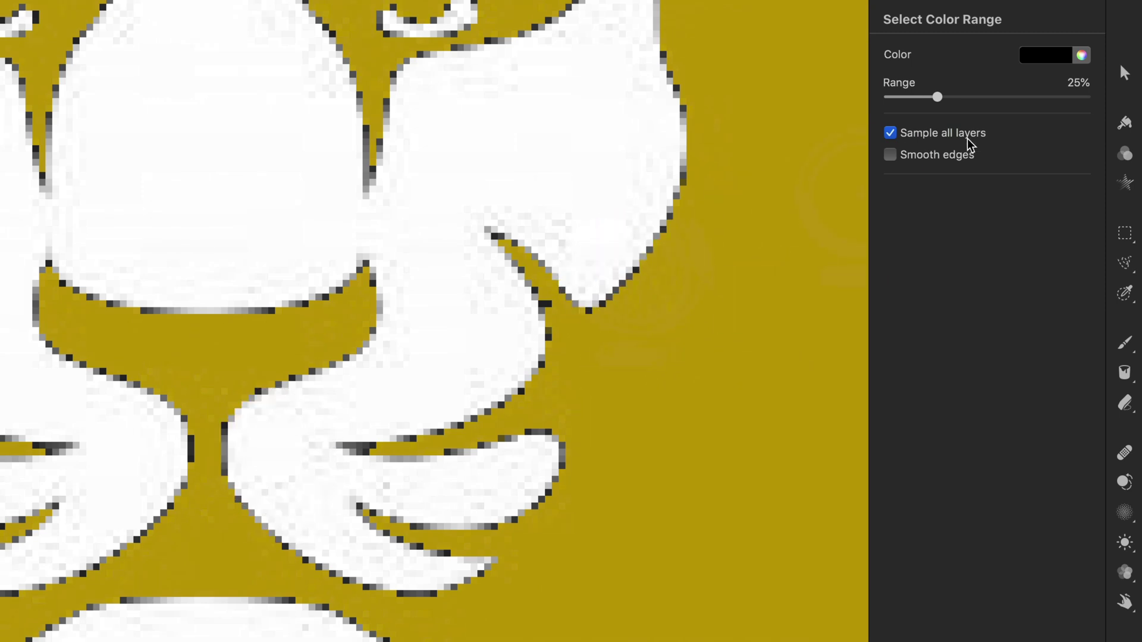
drag(934, 104, 1062, 104)
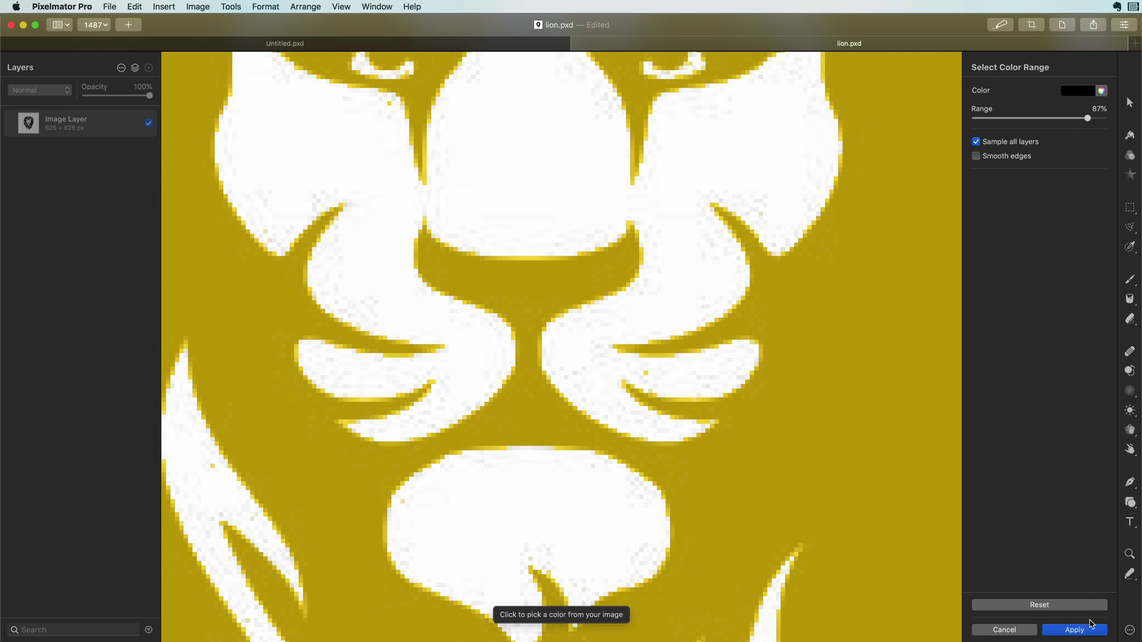
- Apply the black colour selection, fit the view, and convert it into a vector Shape layer
click(1074, 630)
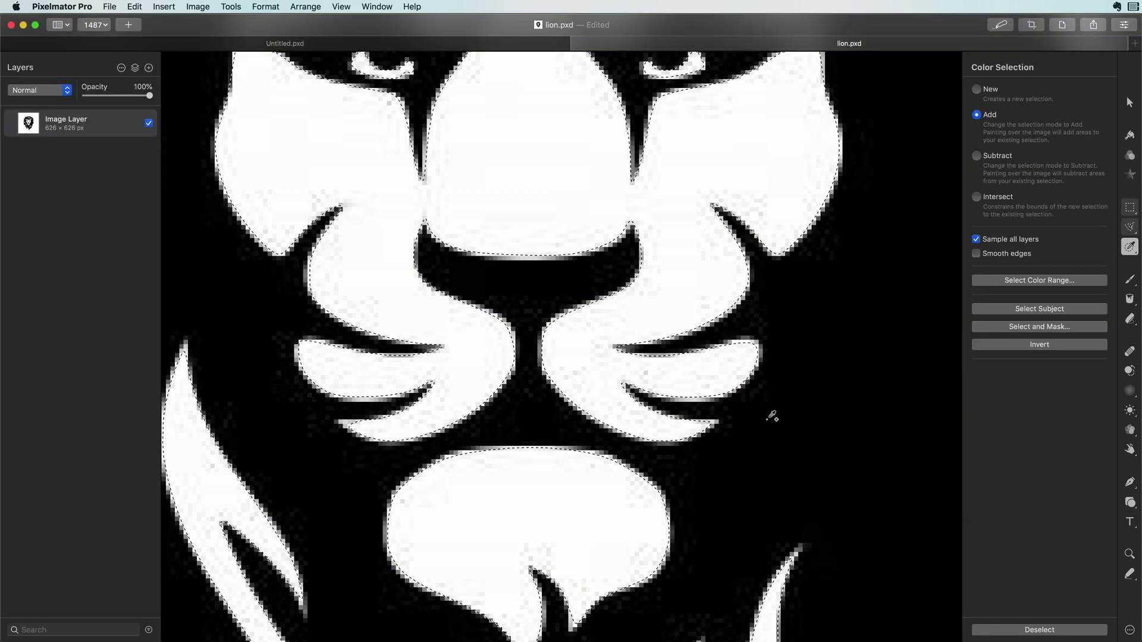
key(super+0)
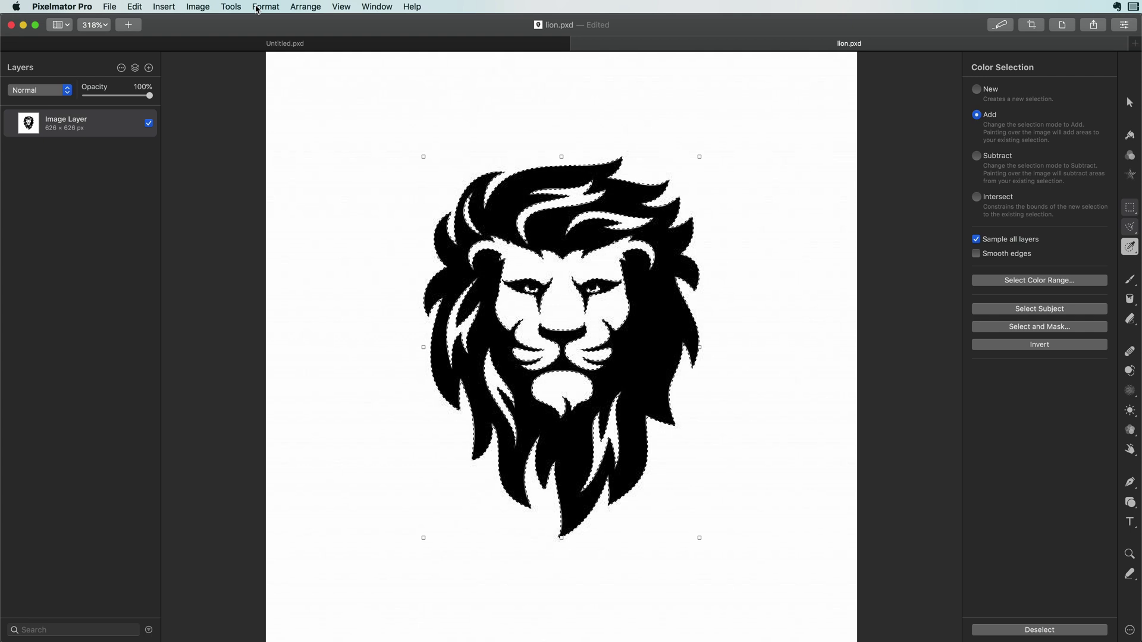
click(262, 7)
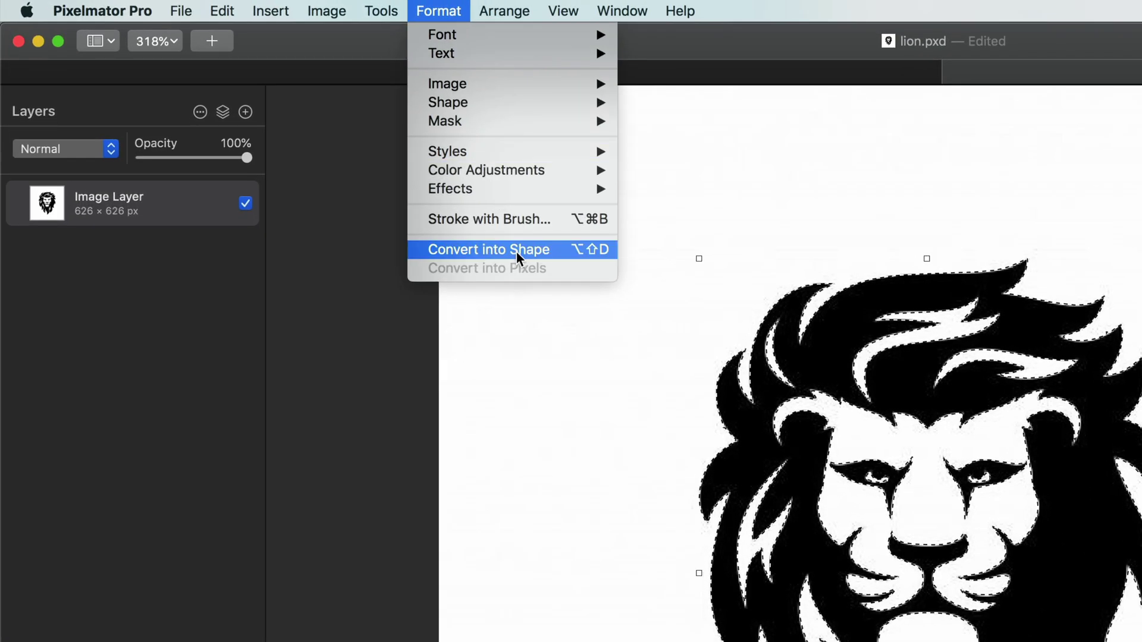
click(517, 253)
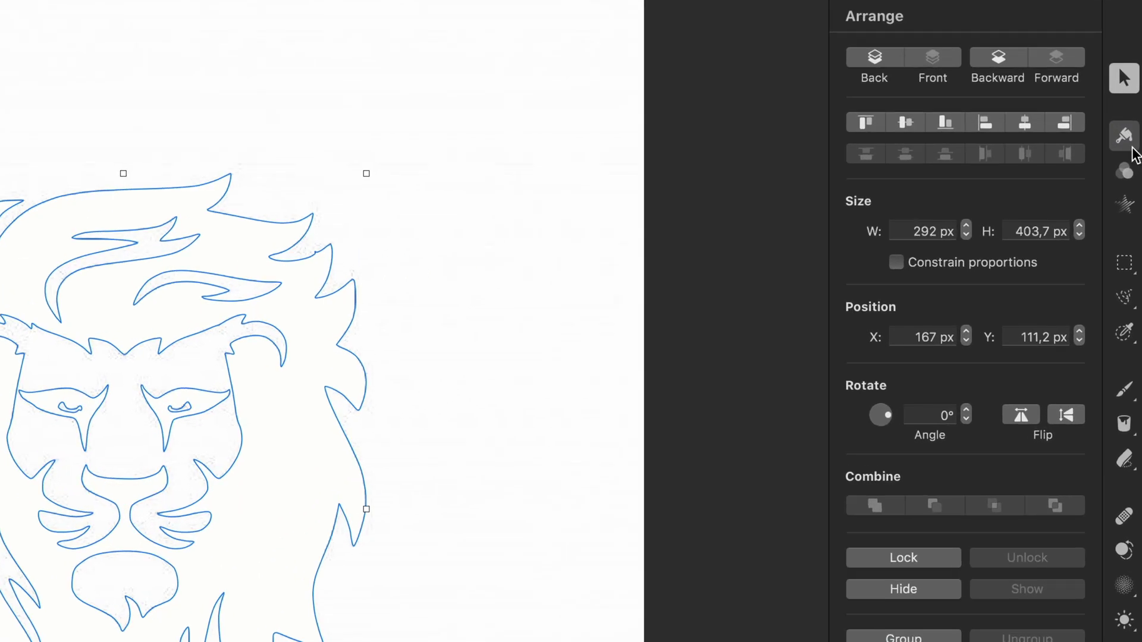
- Fill the lion shape with the blue gradient preset, hide the original image layer, and duplicate the shape
click(1128, 145)
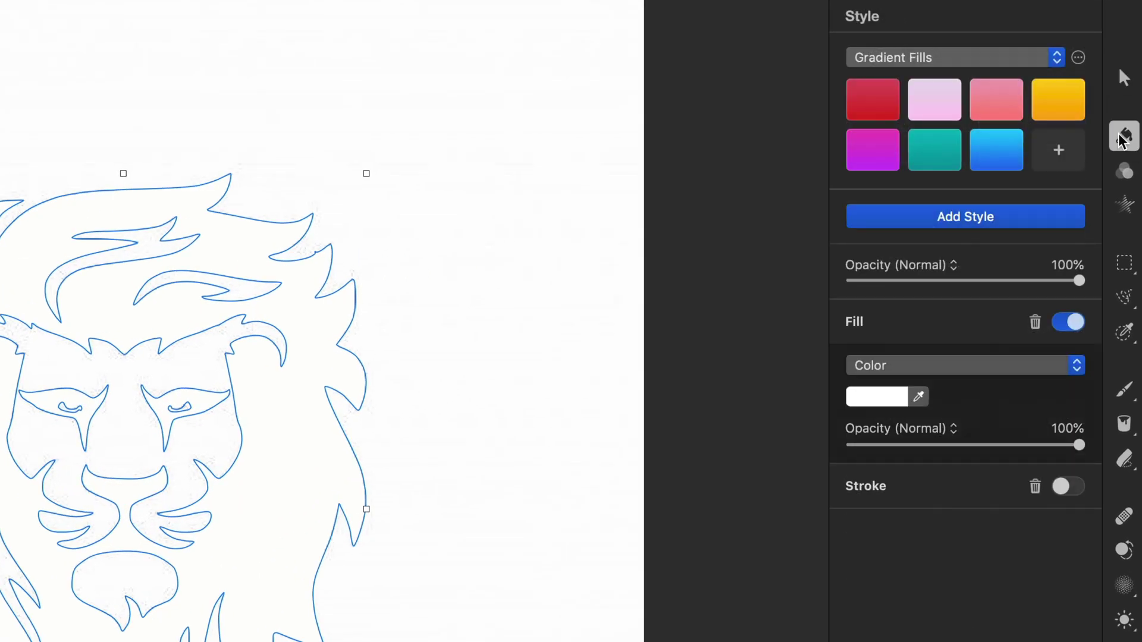
click(997, 168)
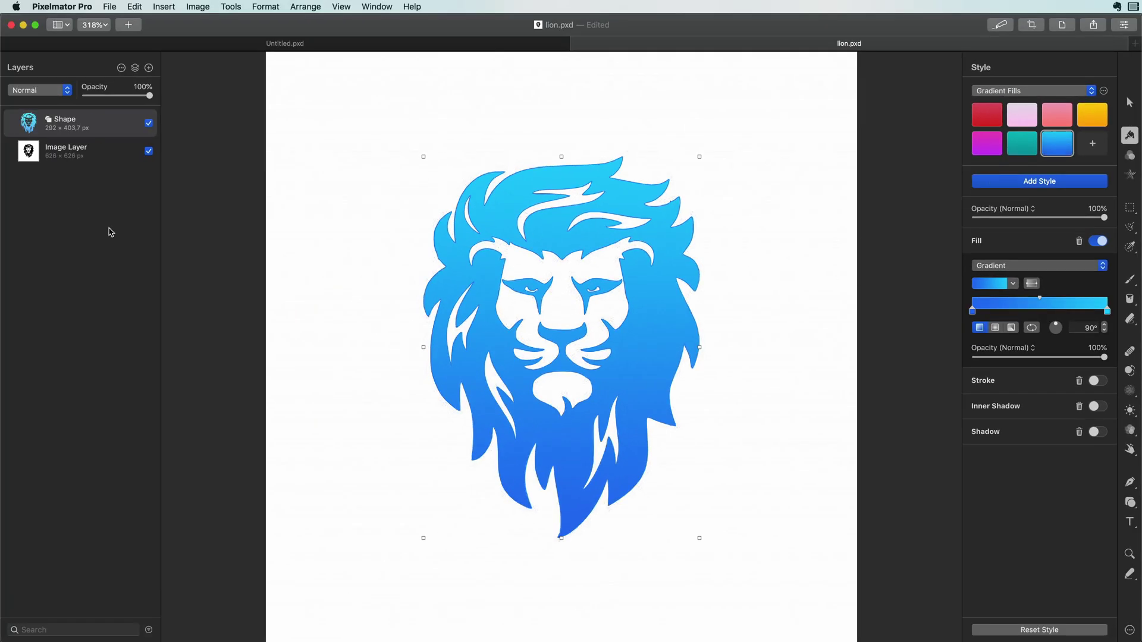
click(204, 236)
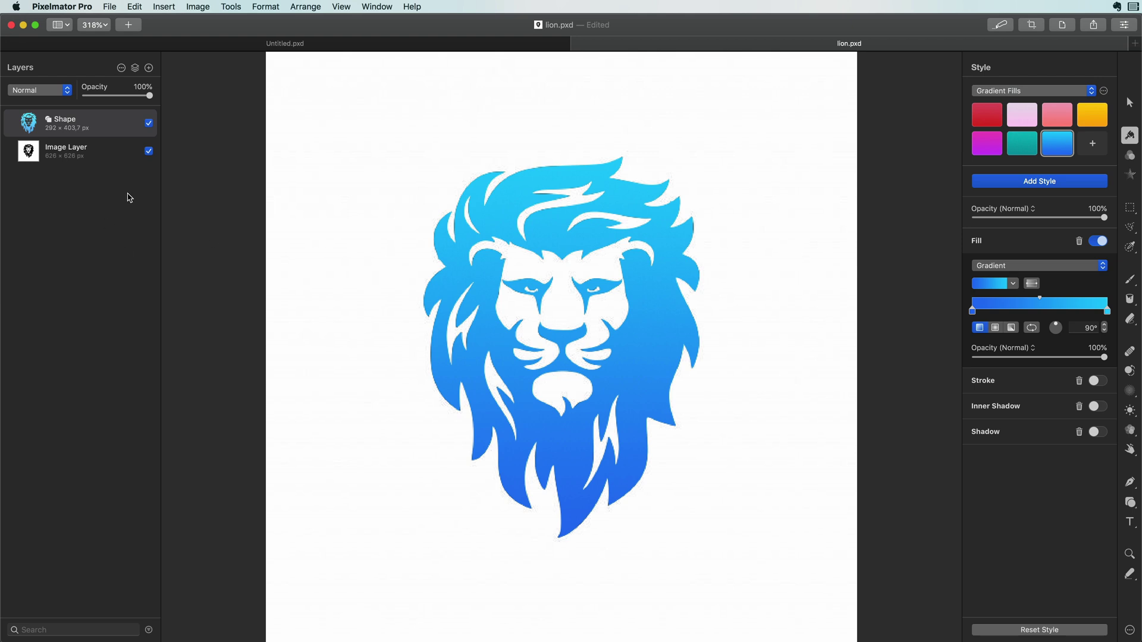
click(151, 151)
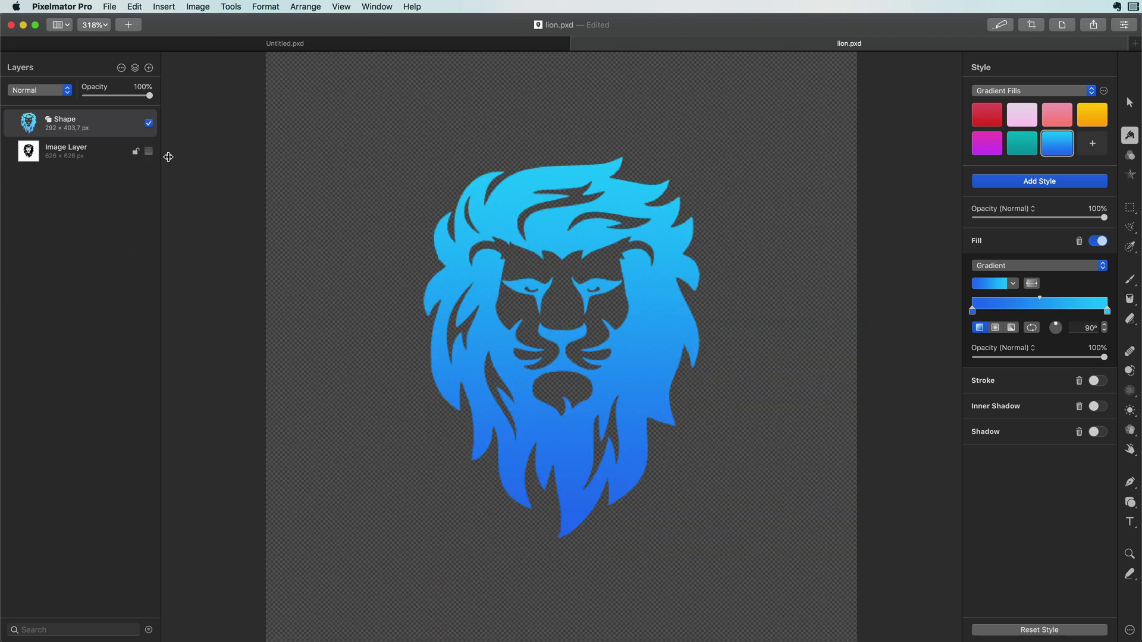
click(588, 291)
key(v)
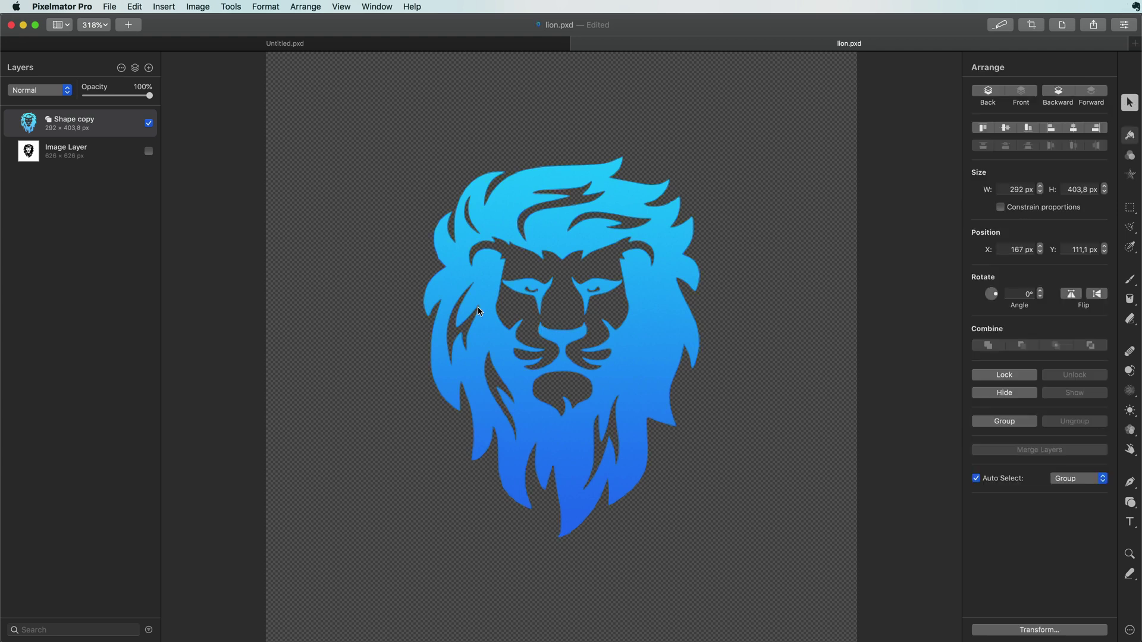
- Copy the Shape copy layer and paste it into the Affinity Photo document
right_click(85, 129)
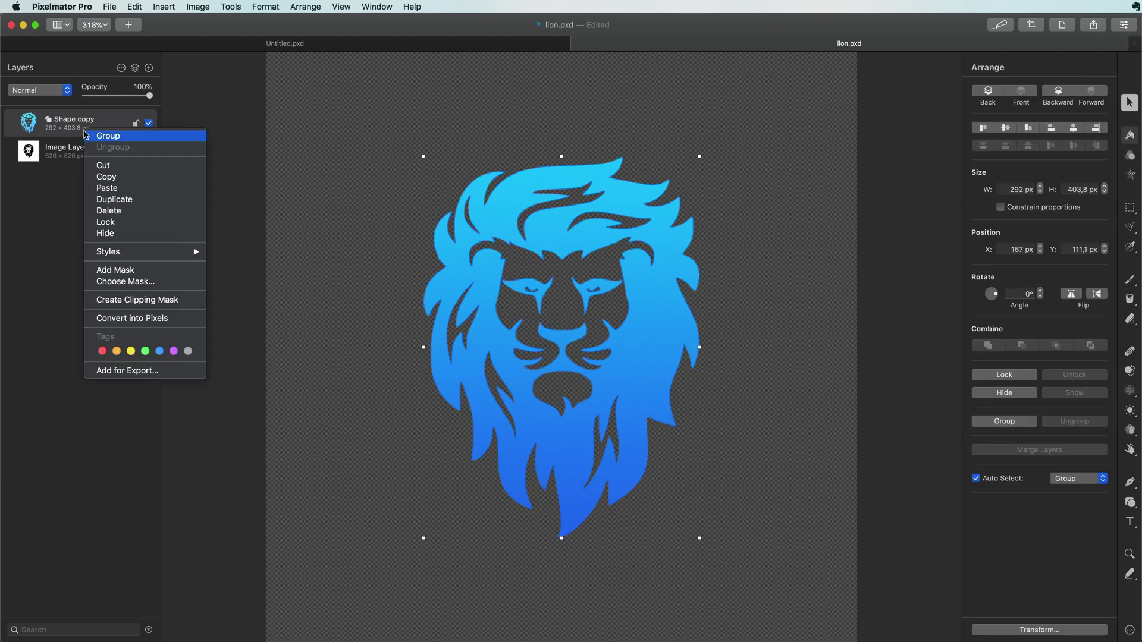
click(122, 176)
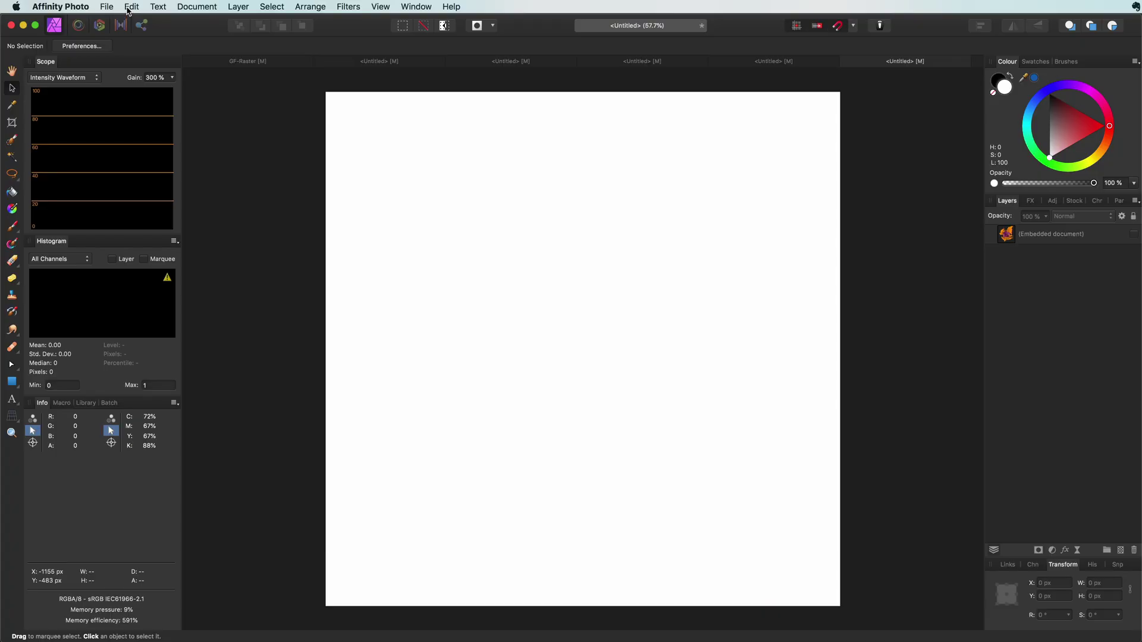
click(129, 8)
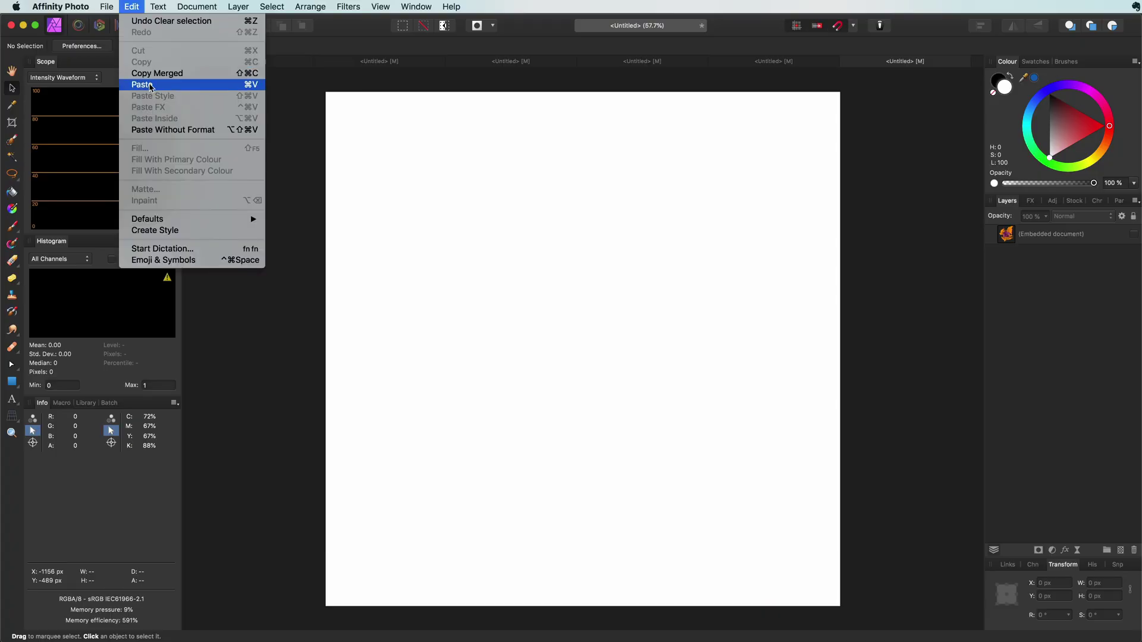
click(152, 86)
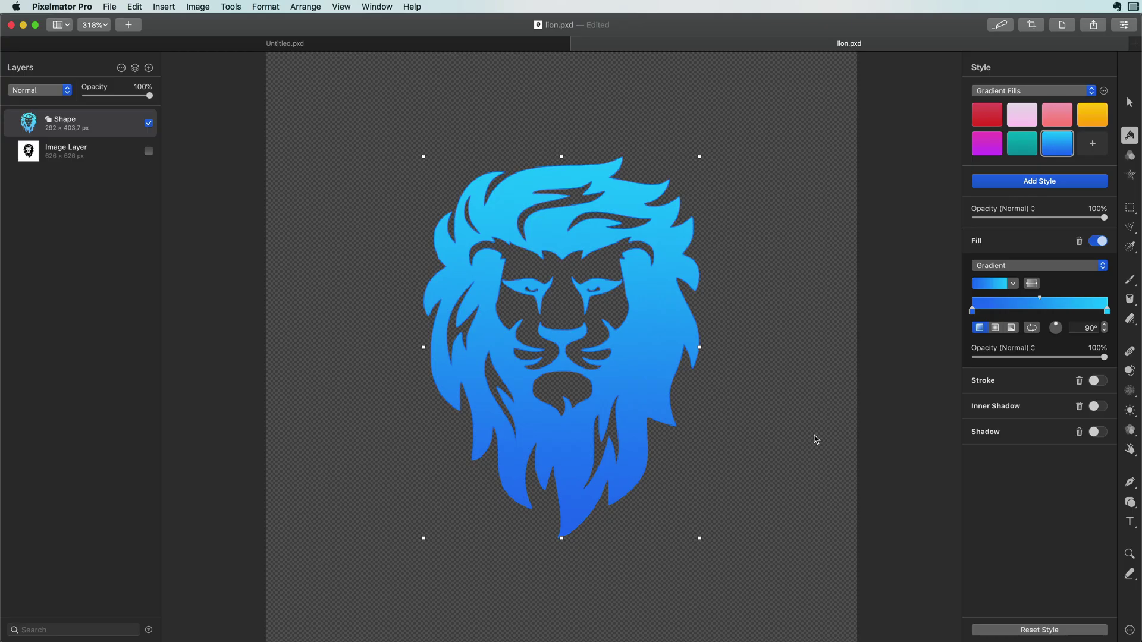
- Add the Shape layer for SVG export and save it as lion on the Desktop
right_click(76, 135)
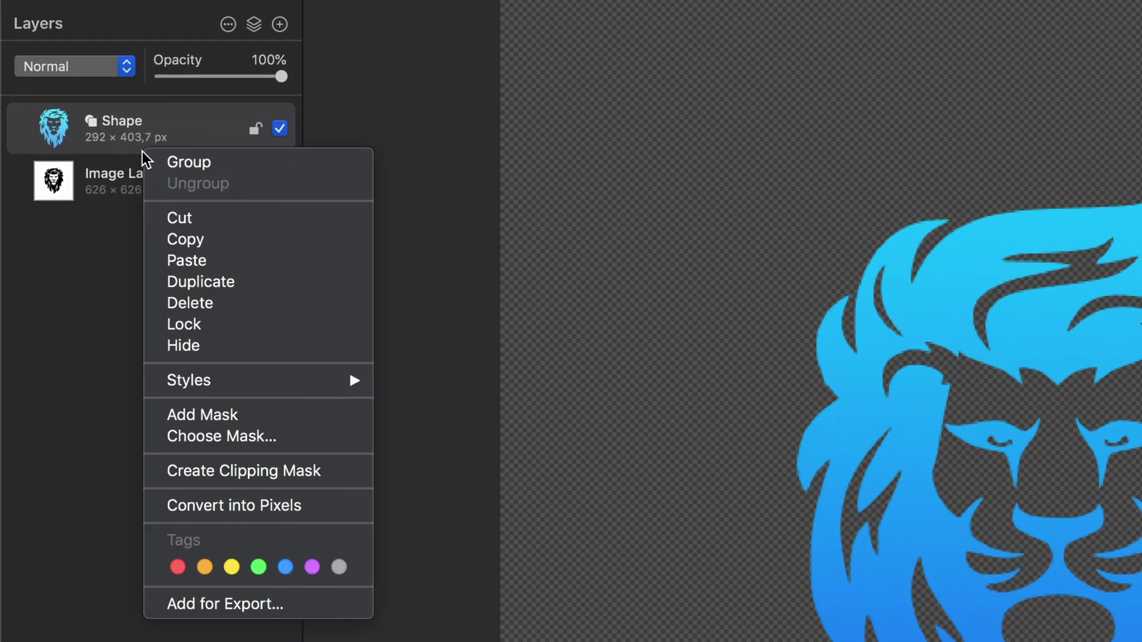
click(297, 607)
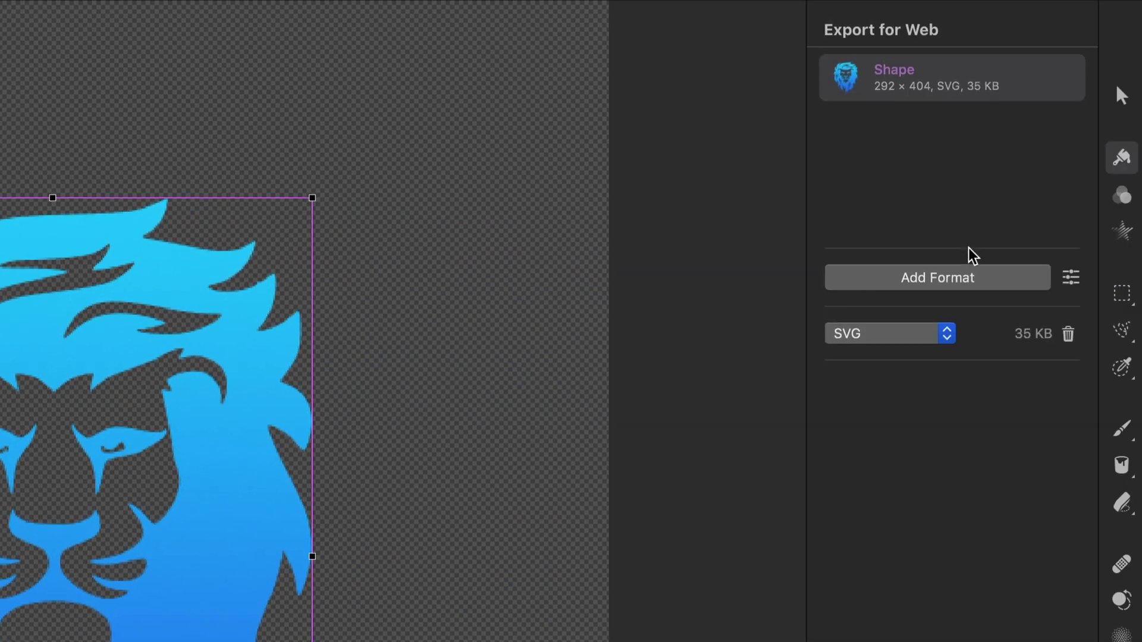
click(893, 336)
click(894, 337)
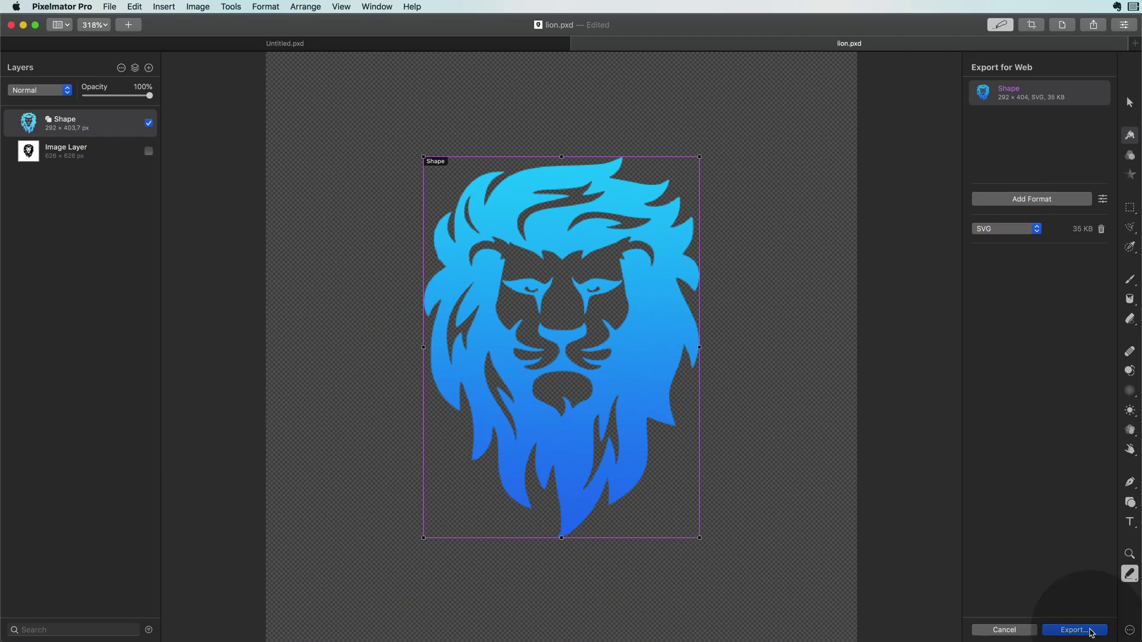
click(1091, 630)
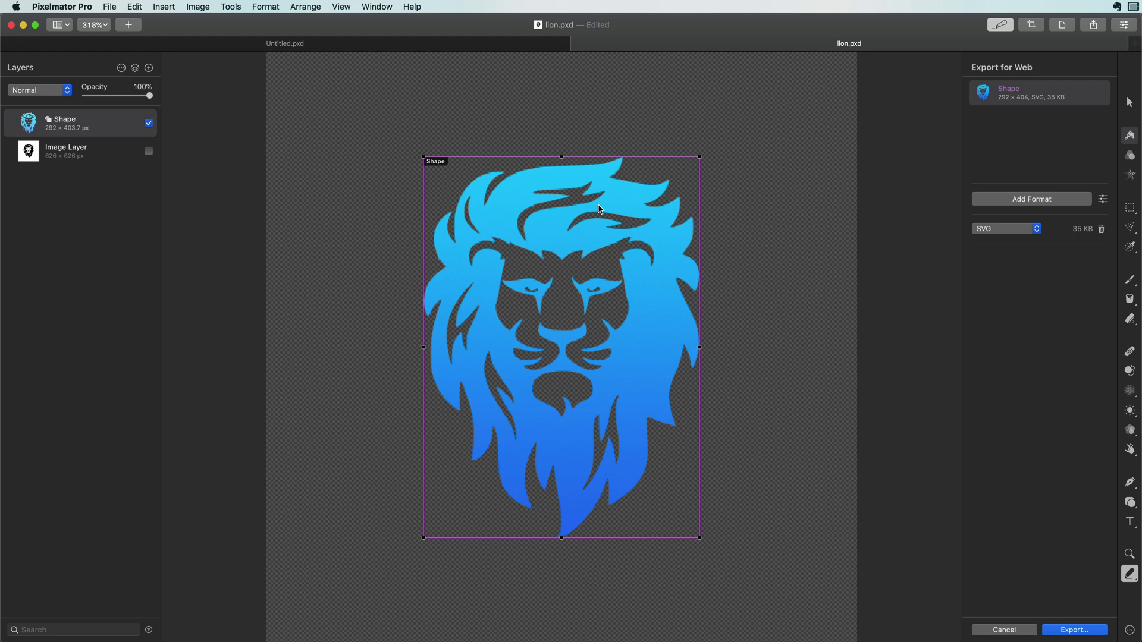
text(lion)
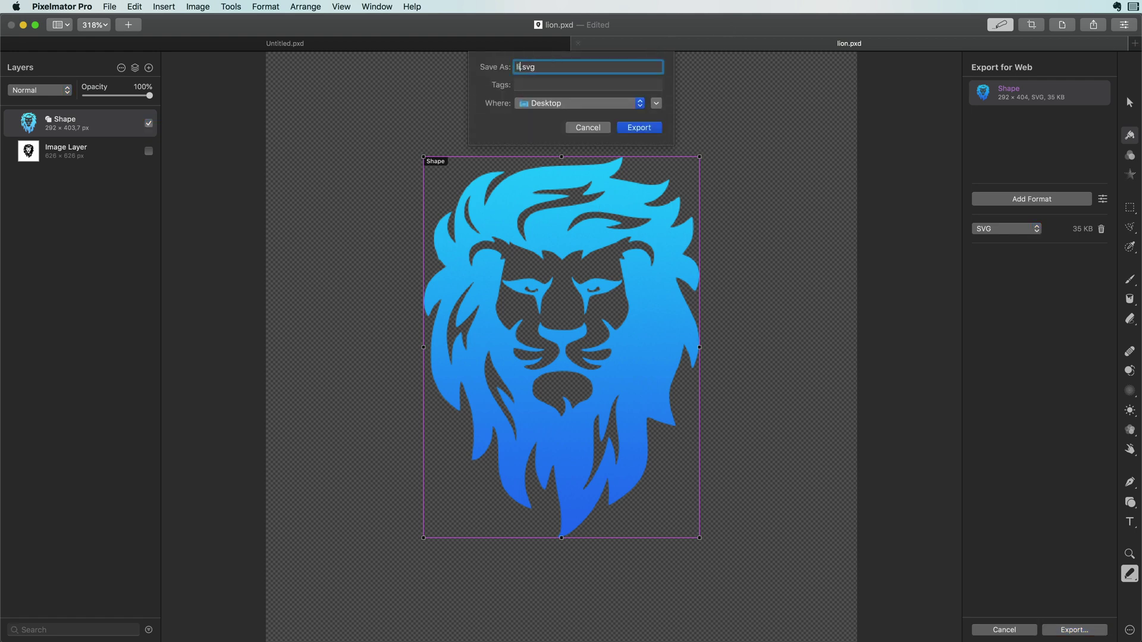
key(Return)
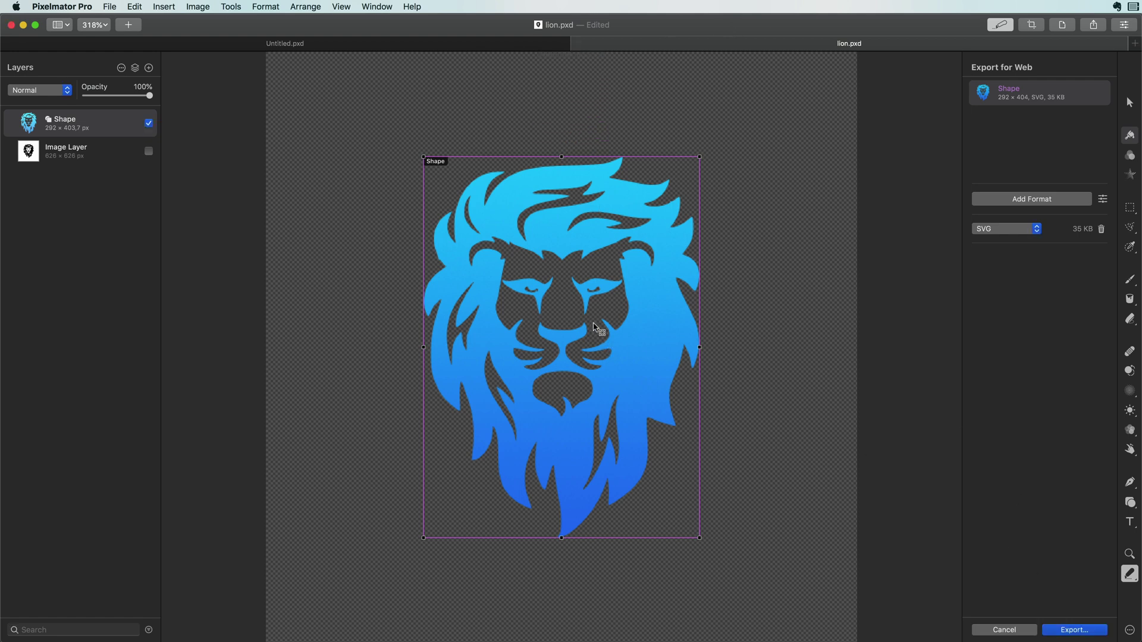
- Close Export for Web and drop lion.svg onto the blank Affinity Photo canvas
click(1012, 638)
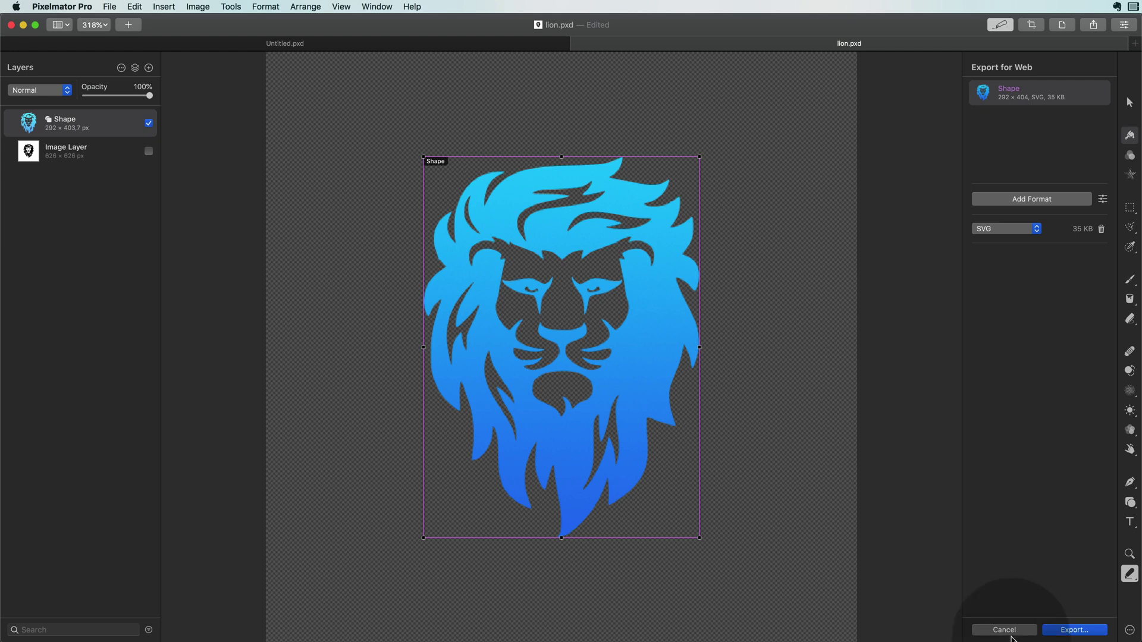
click(1004, 630)
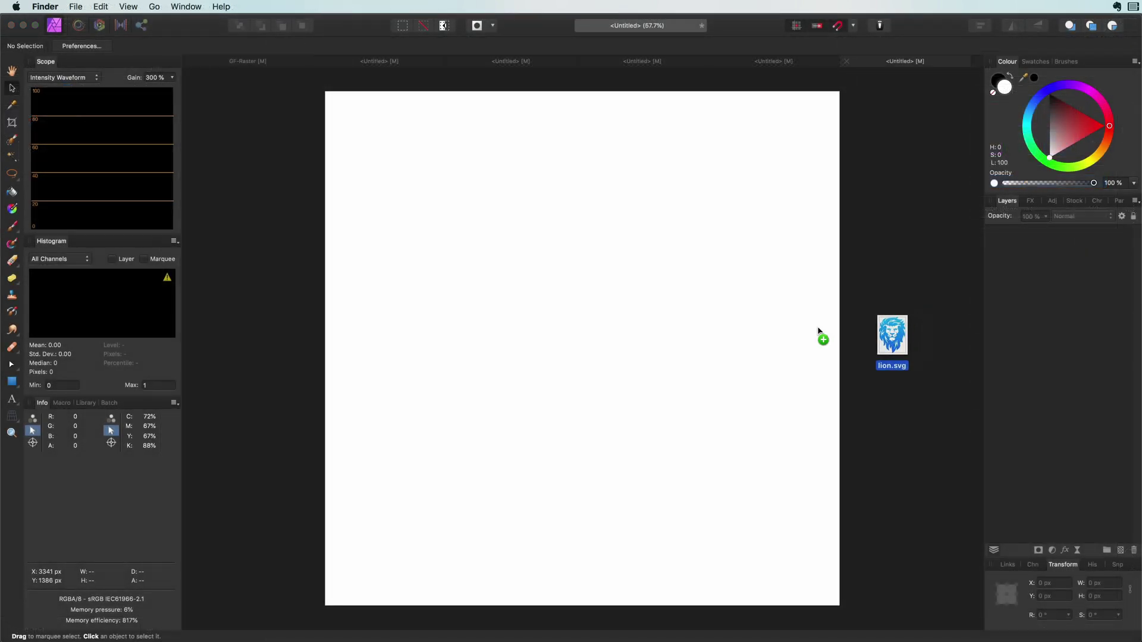
drag(821, 337, 558, 322)
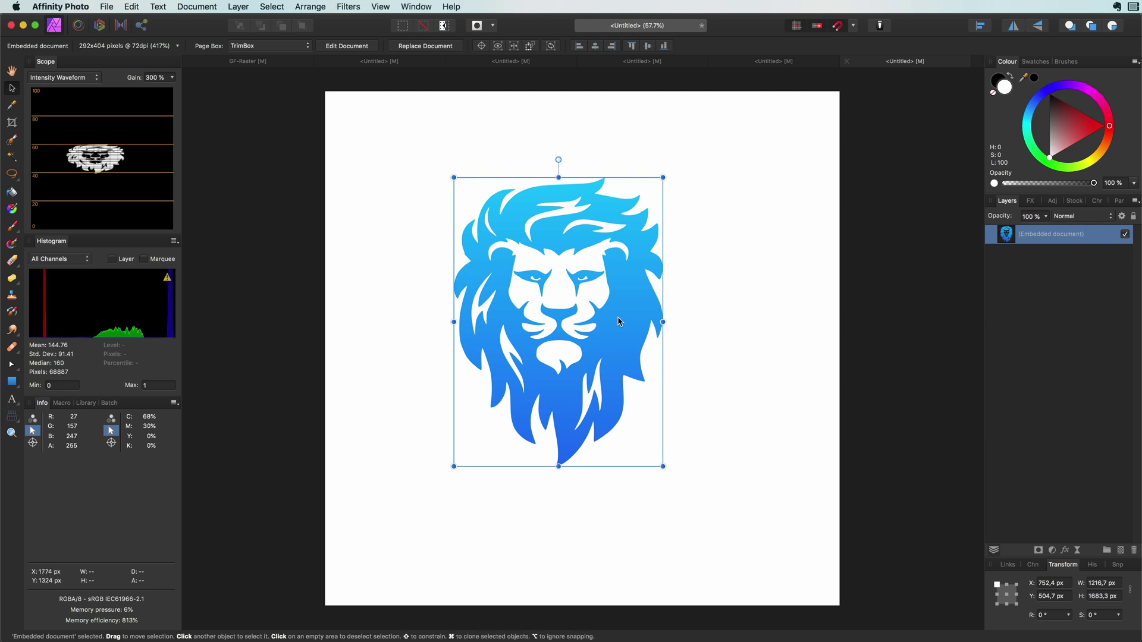
- Move the embedded lion right and down to about X 827,4 px, Y 620,7 px
drag(558, 319, 612, 340)
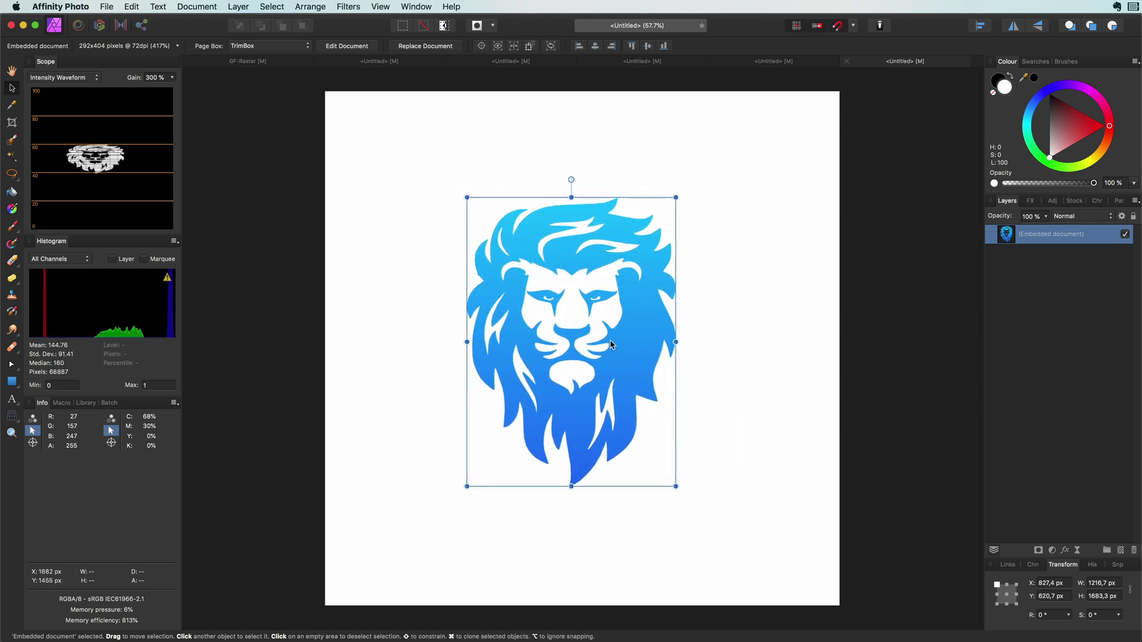
scroll(612, 342, up, 1)
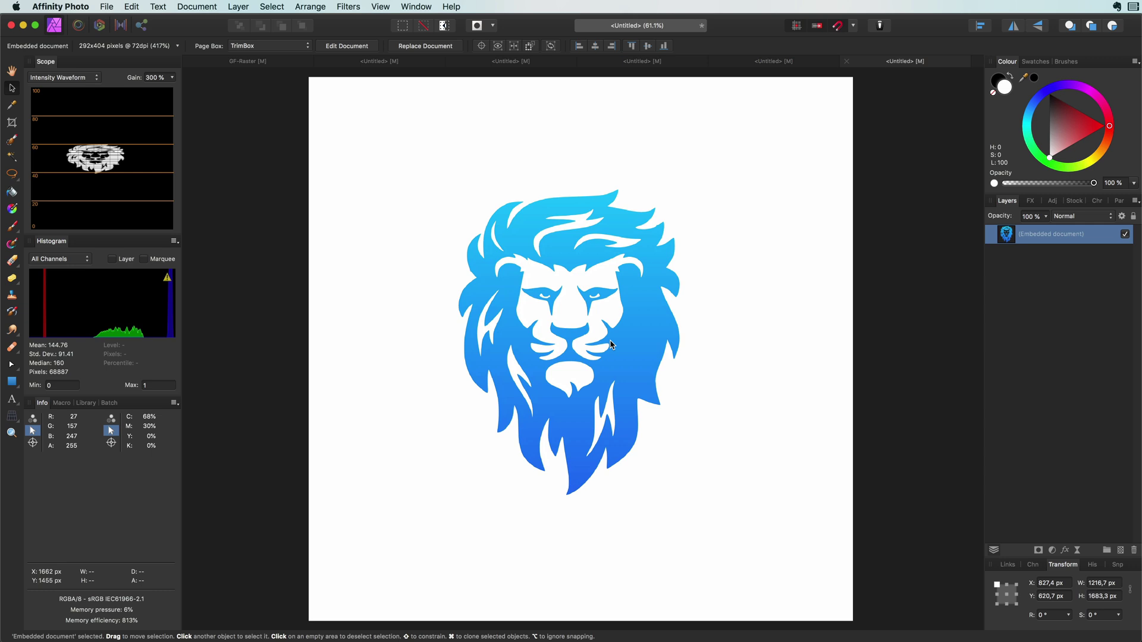
scroll(612, 348, up, 15)
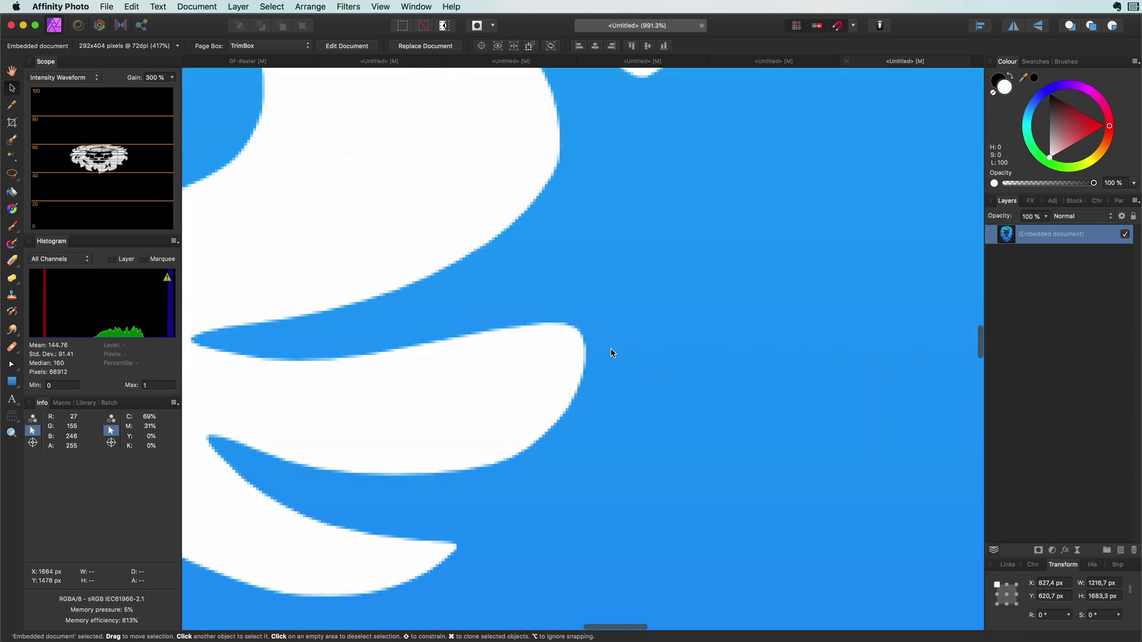
scroll(612, 352, down, 15)
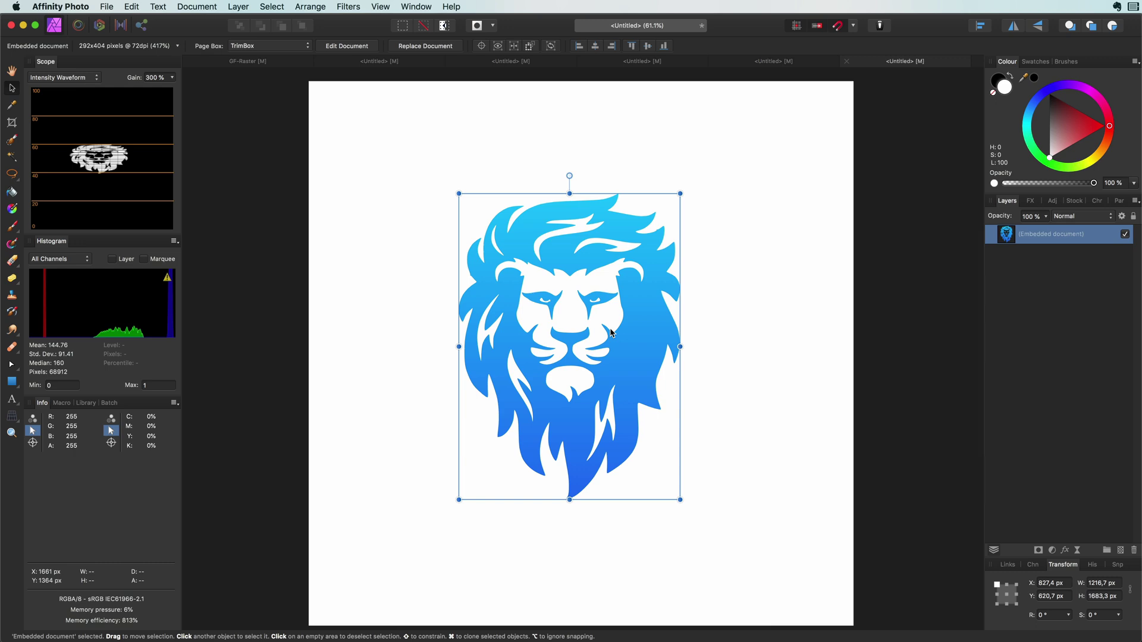
- Open the embedded lion document and inspect its editable curve nodes
double_click(612, 332)
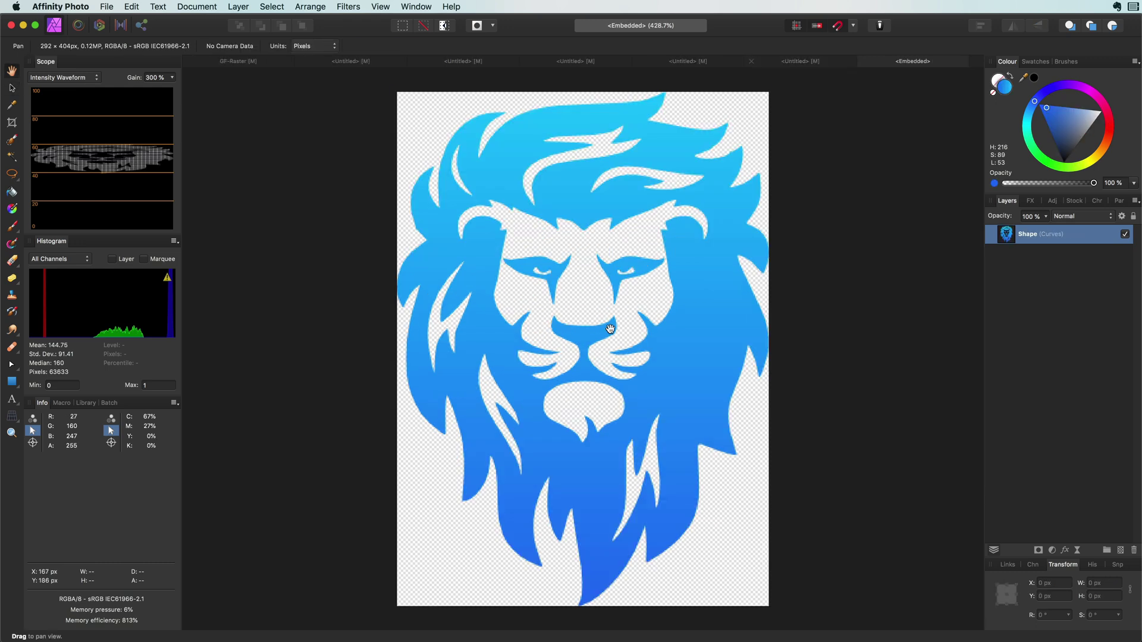
double_click(646, 343)
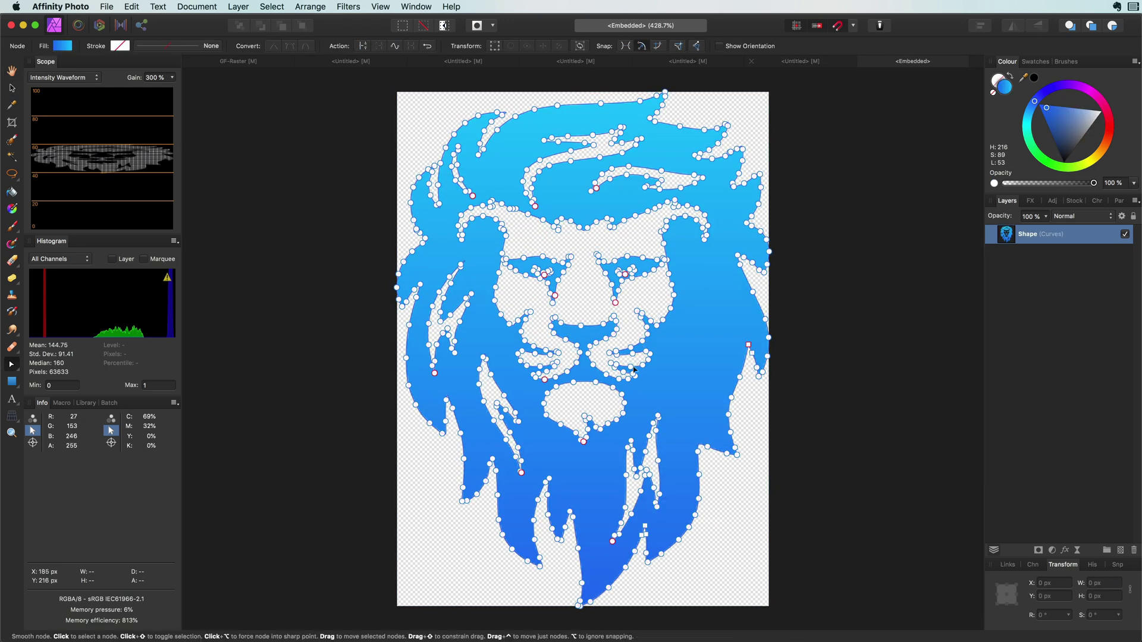
scroll(642, 351, up, 6)
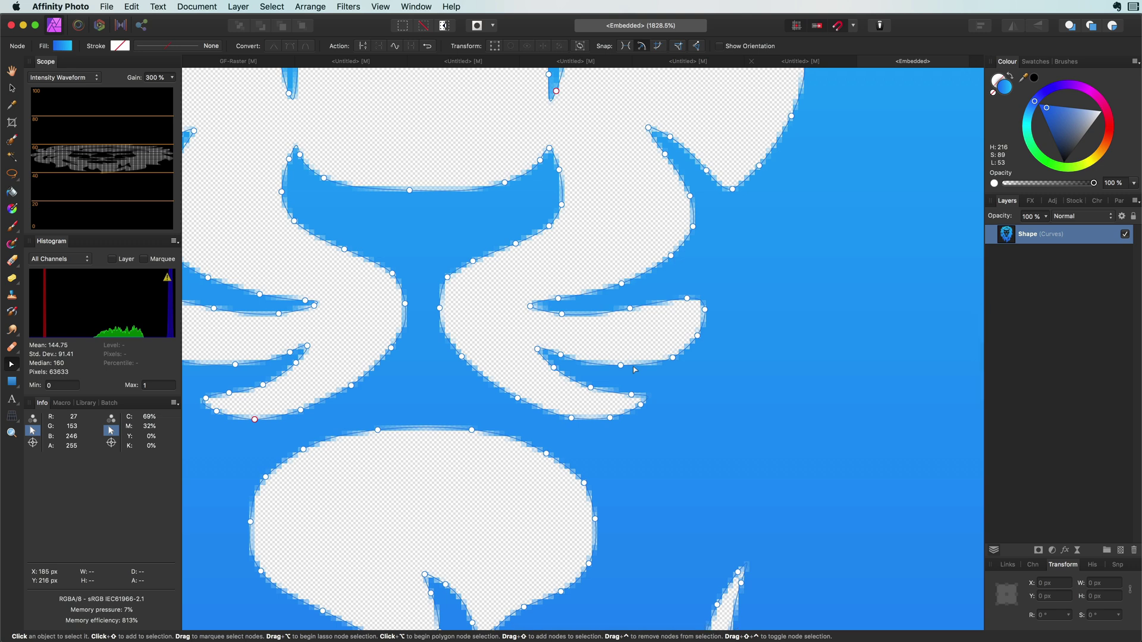
key(super+0)
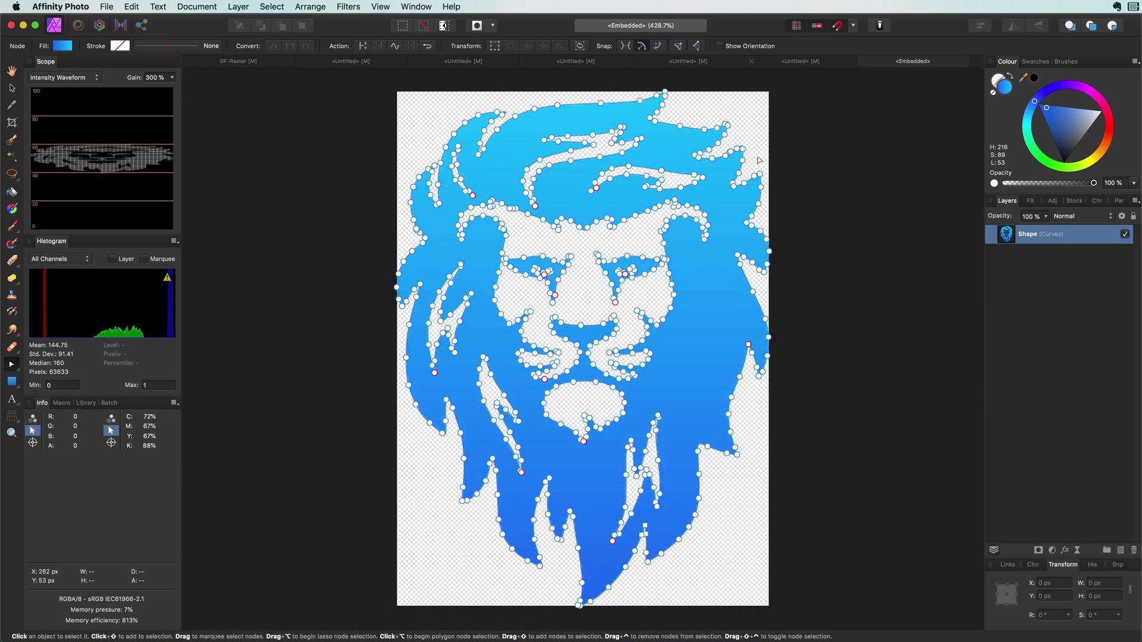
- Back on the page, scale the lion up past the canvas edges and deselect it
click(865, 64)
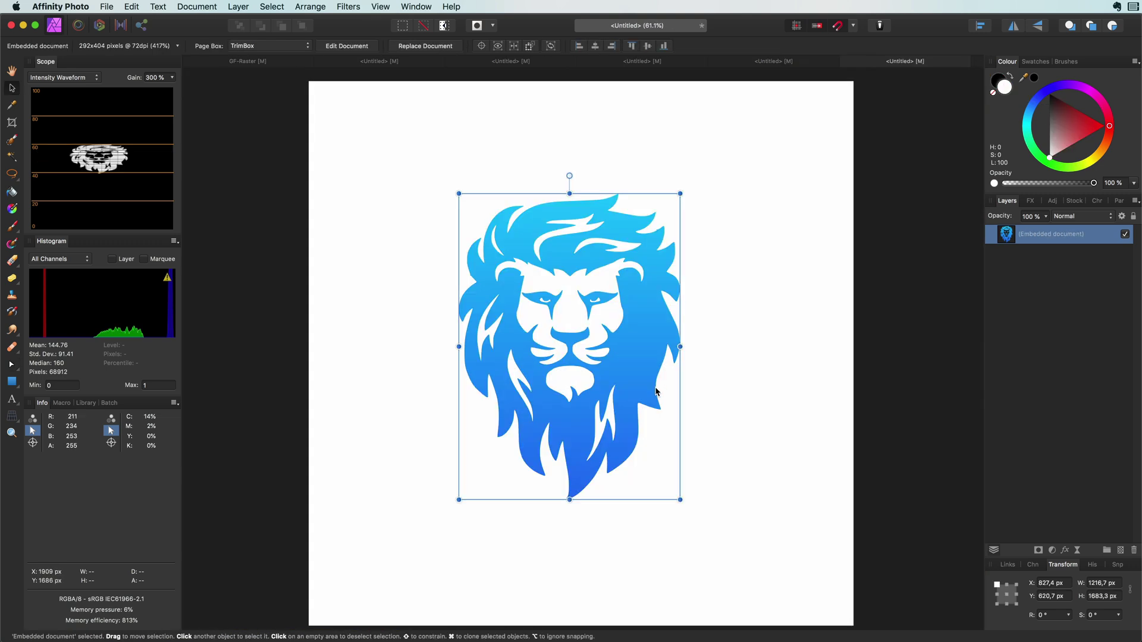
scroll(660, 369, down, 4)
drag(666, 319, 838, 197)
click(856, 385)
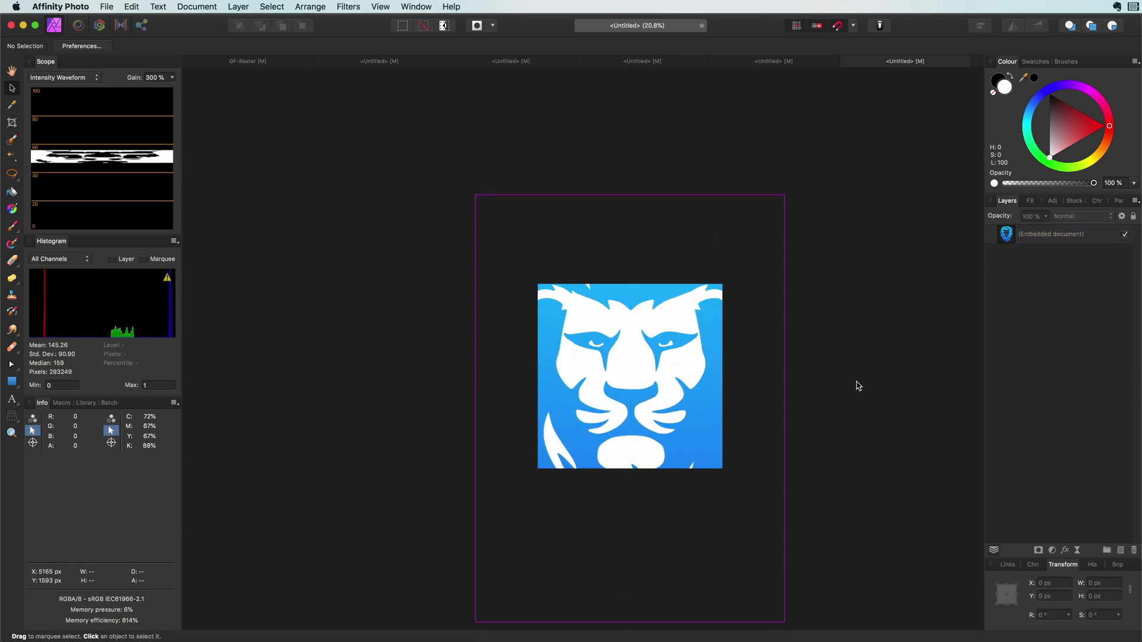
key(super+0)
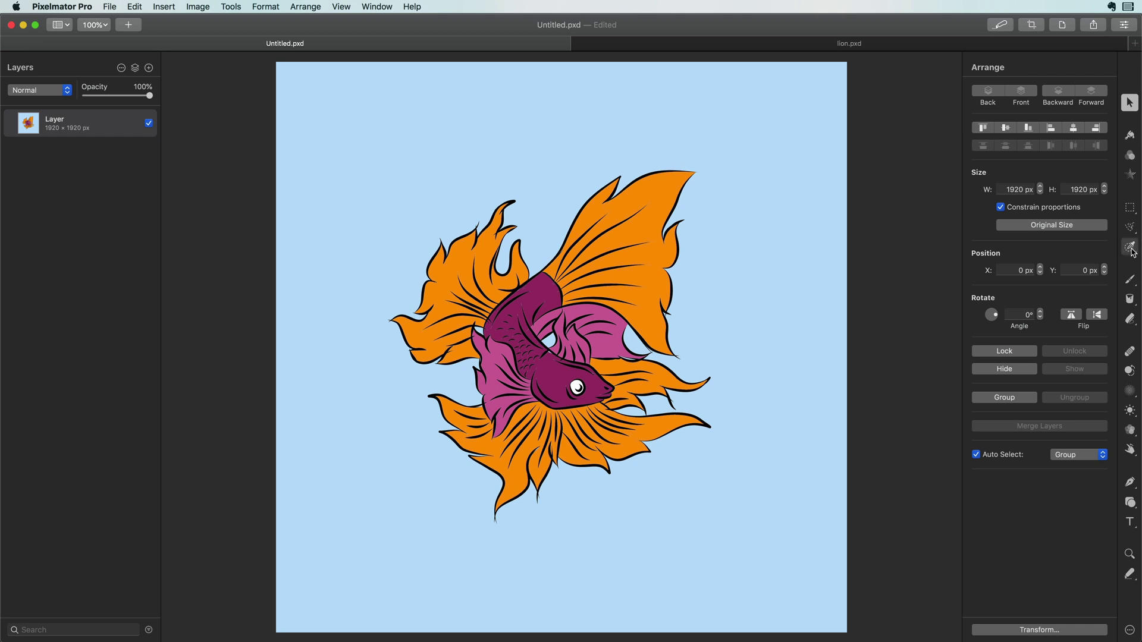
- Select the orange fins with an 81% colour range, convert them into a shape, and hide it
click(1130, 247)
click(1098, 288)
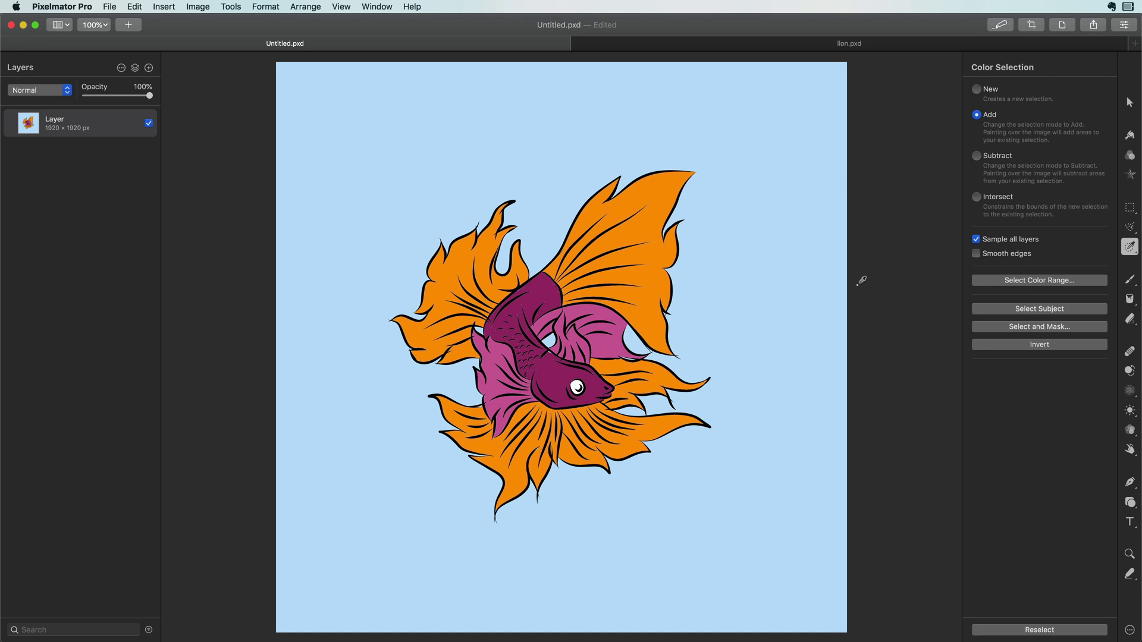
click(1027, 282)
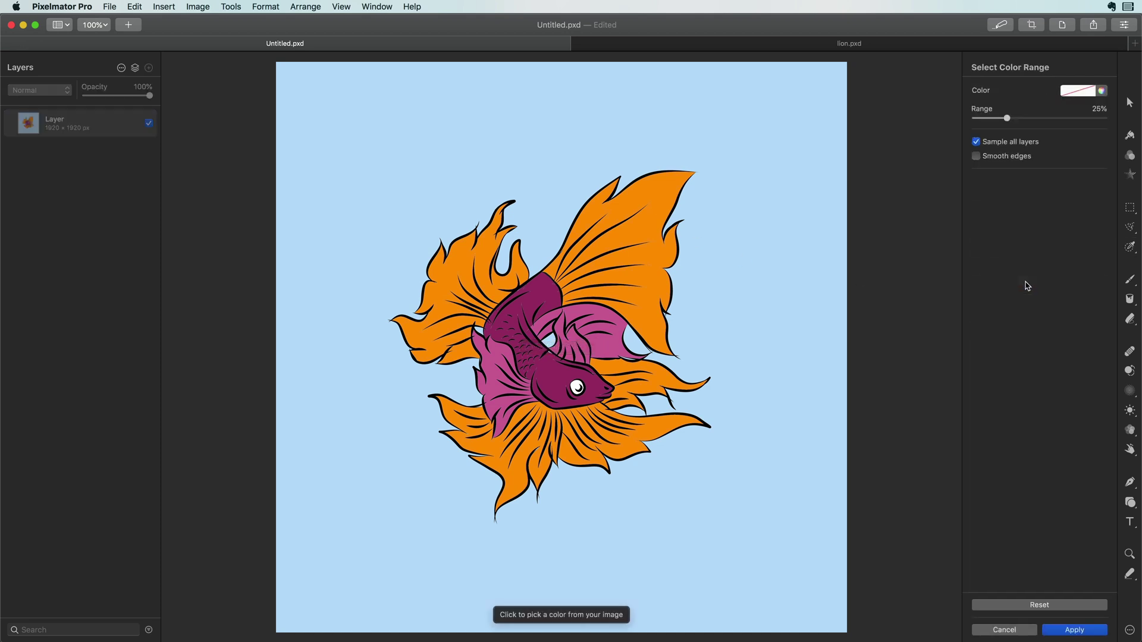
click(645, 245)
scroll(645, 245, up, 10)
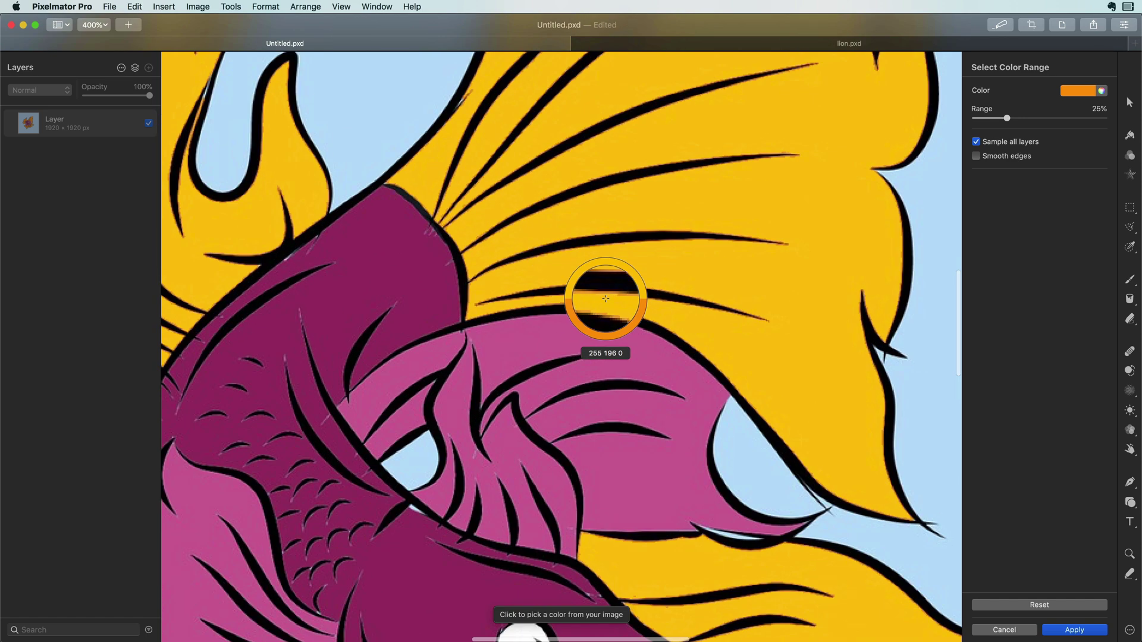
scroll(606, 298, up, 3)
key(super+0)
drag(1007, 117, 1081, 119)
key(Return)
click(266, 6)
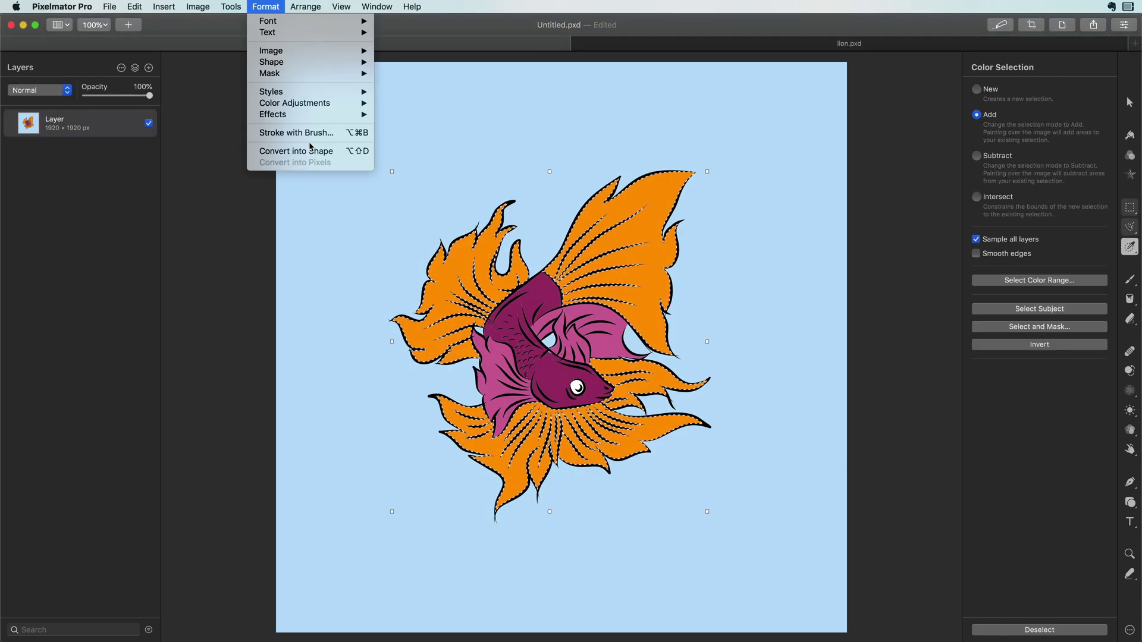
click(297, 149)
click(149, 123)
- Select the purple body with a 42% colour range, convert it to a shape, and hide it
click(1131, 135)
click(555, 324)
drag(1007, 118, 1031, 132)
key(Return)
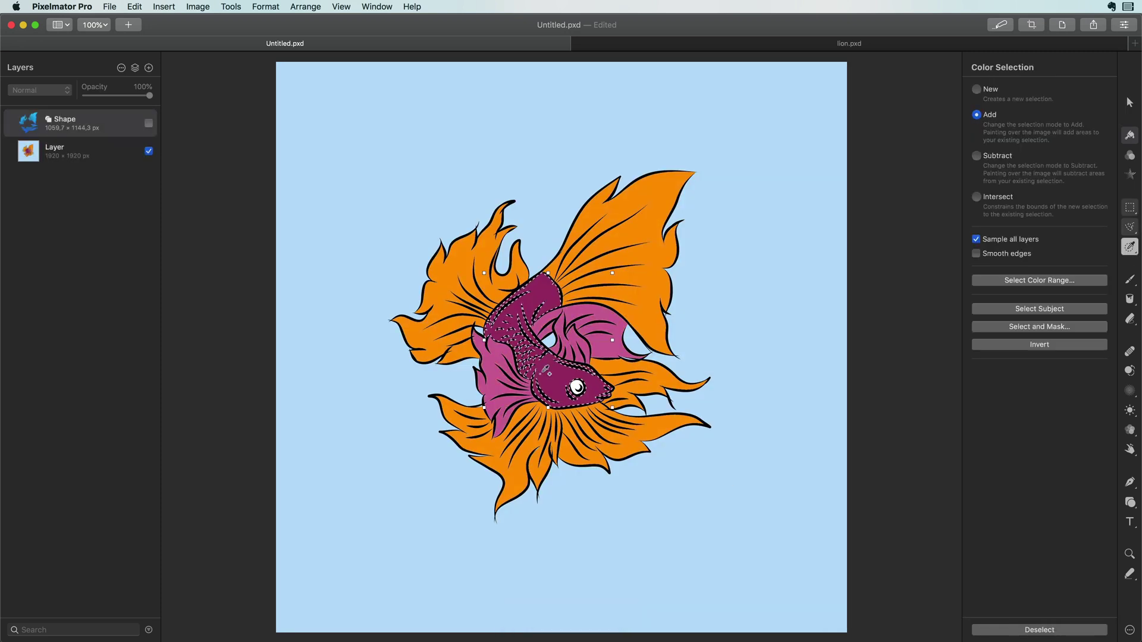
click(265, 7)
click(297, 152)
click(149, 123)
- Start a colour-range selection of the pink fins at 32% and fine-tune the range
click(1130, 246)
click(1040, 281)
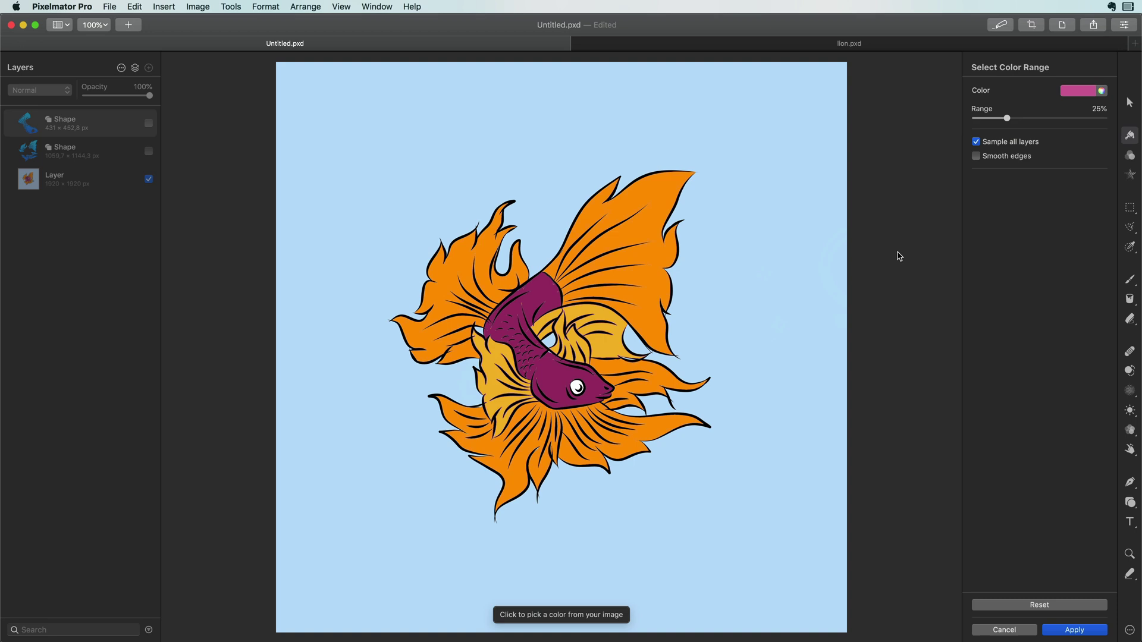
drag(1008, 117, 1016, 118)
click(1089, 631)
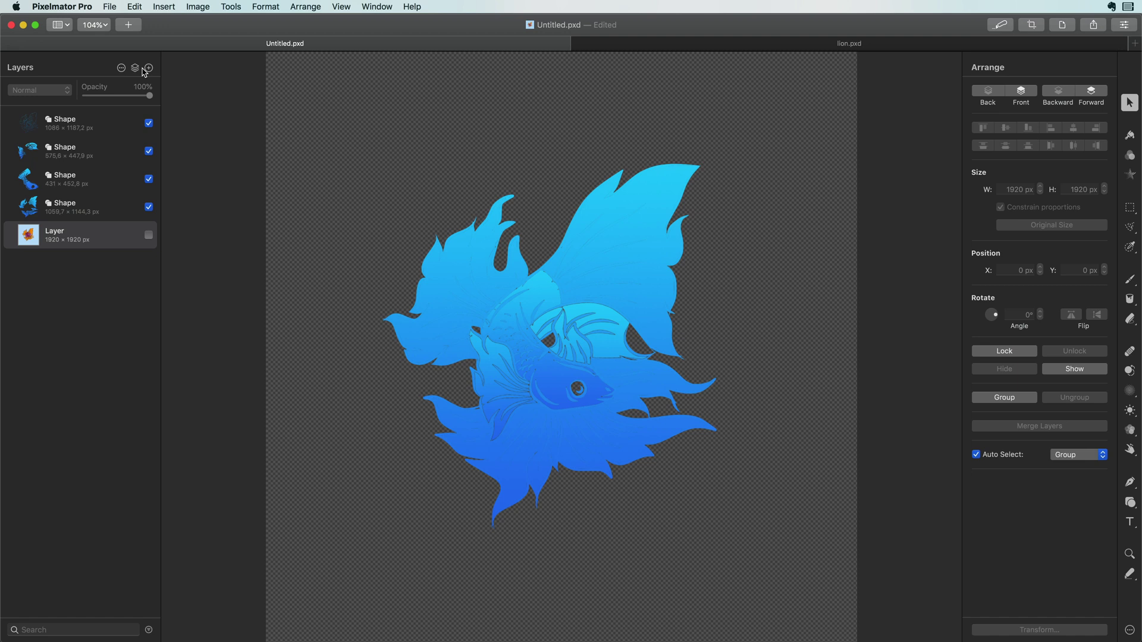
- Add an empty image layer and fill it with white using the paint bucket
click(149, 69)
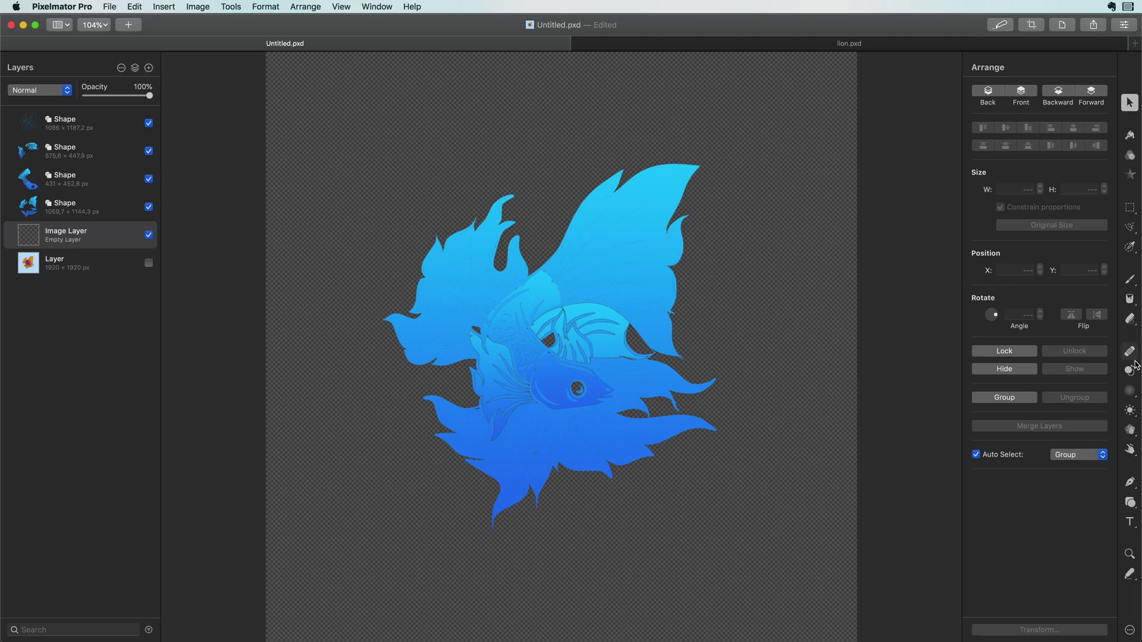
click(1131, 301)
click(805, 347)
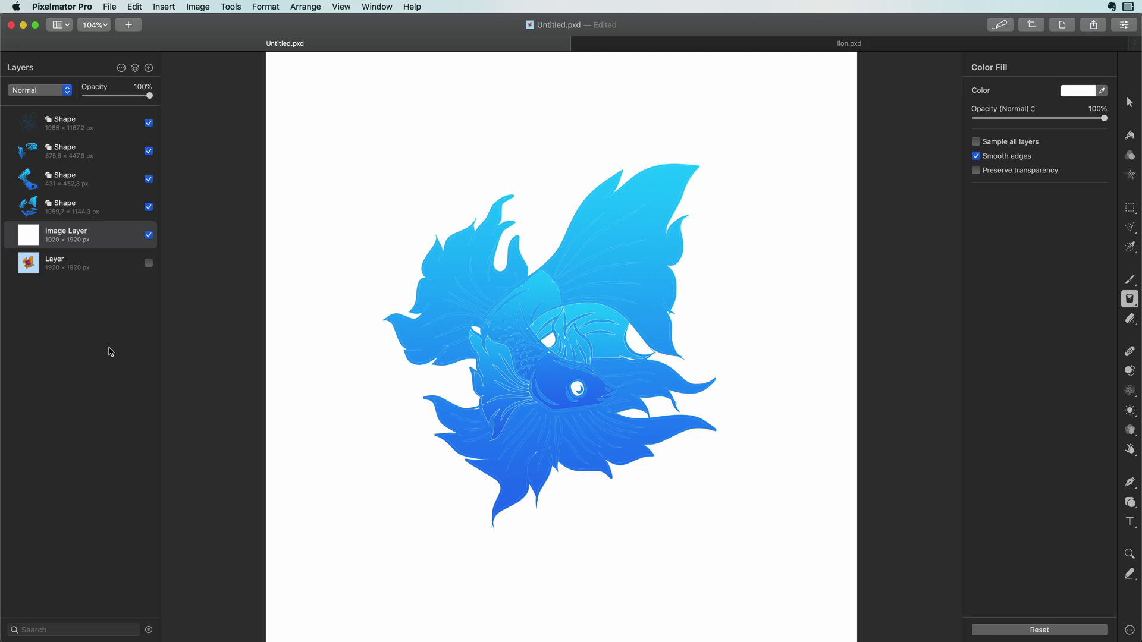
click(80, 130)
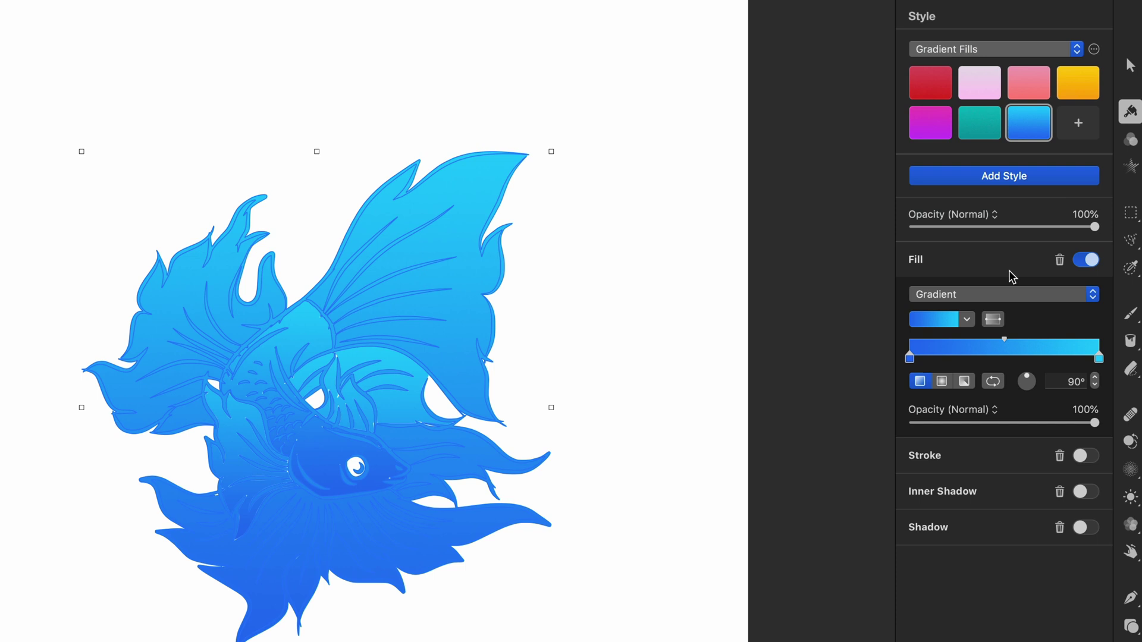
- Change the outline shape's fill from Gradient to a solid black Color
click(976, 295)
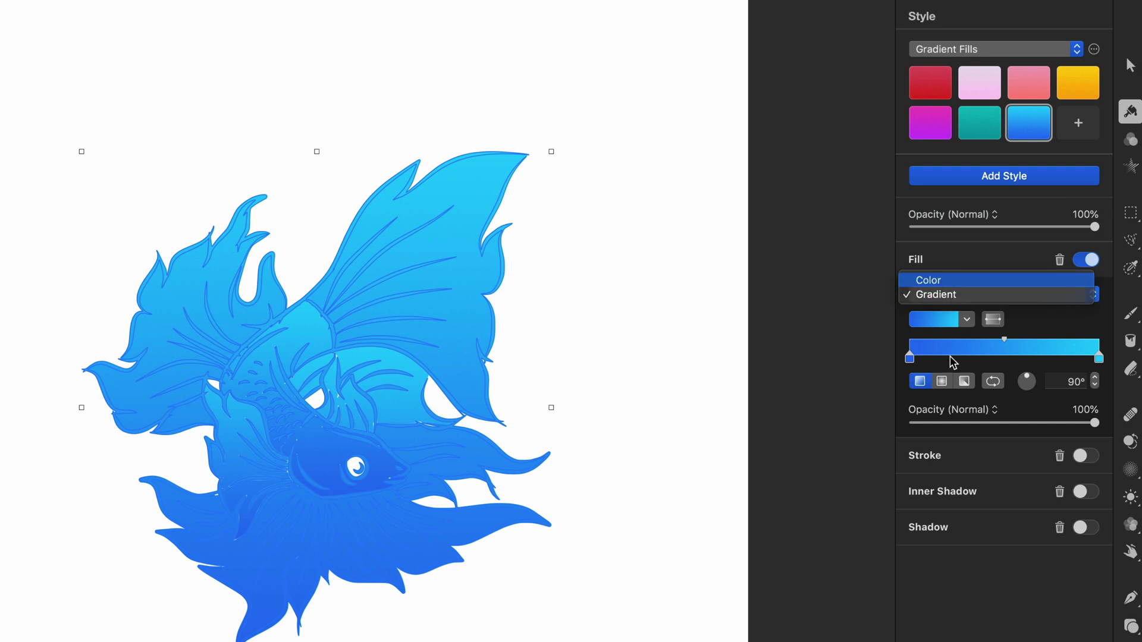
click(972, 281)
click(957, 245)
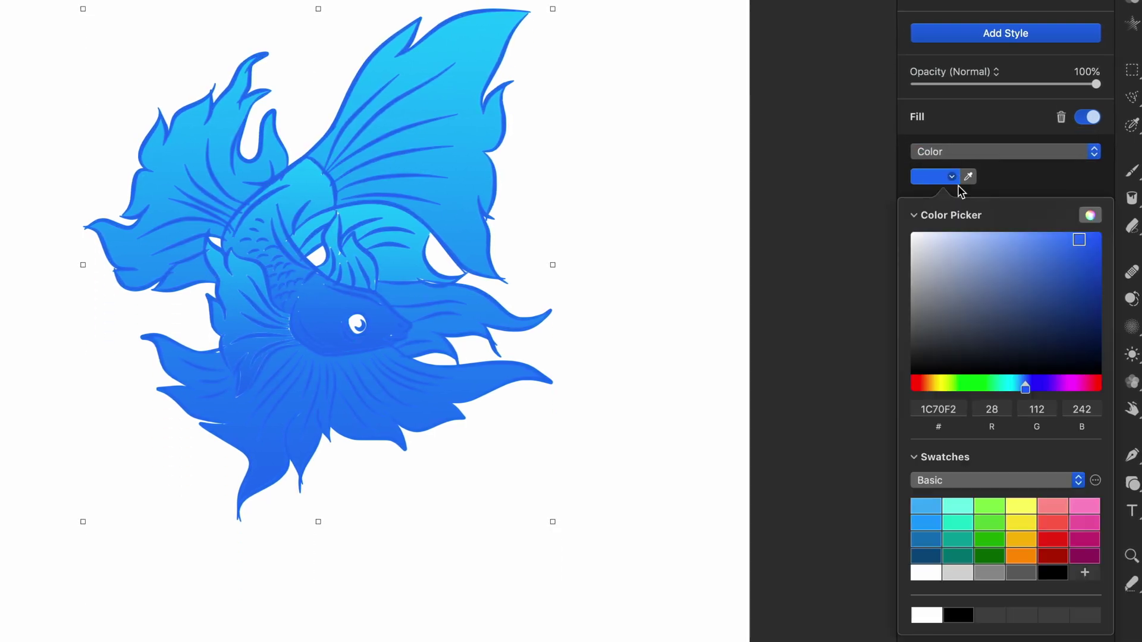
click(1053, 573)
click(112, 109)
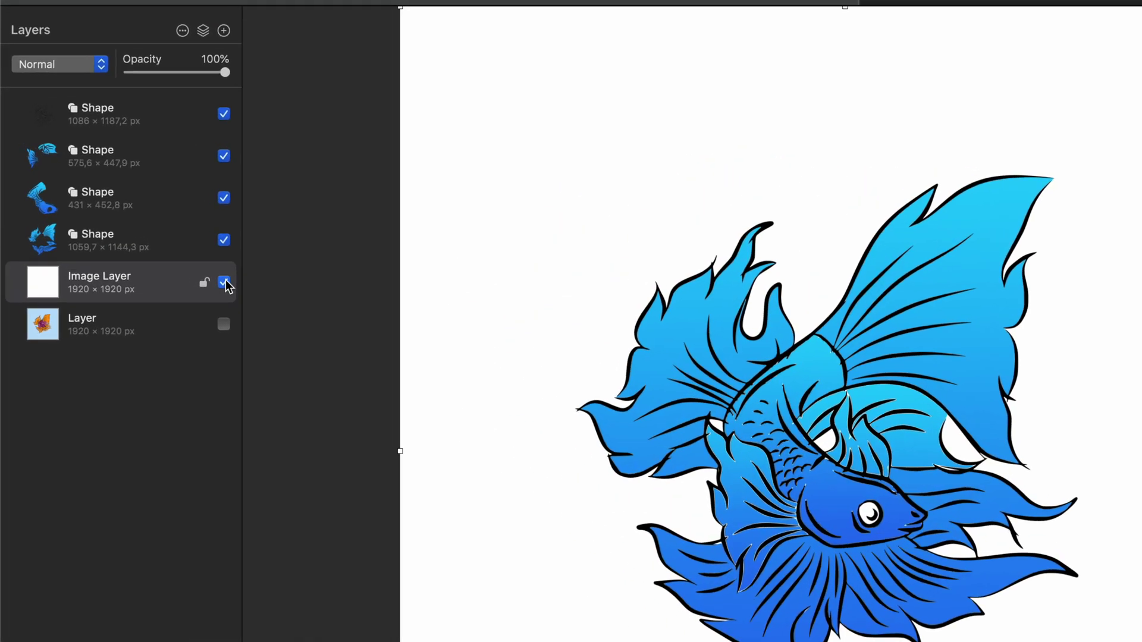
- Hide the white Image Layer and all four Shape layers, and show the original betta layer
click(149, 235)
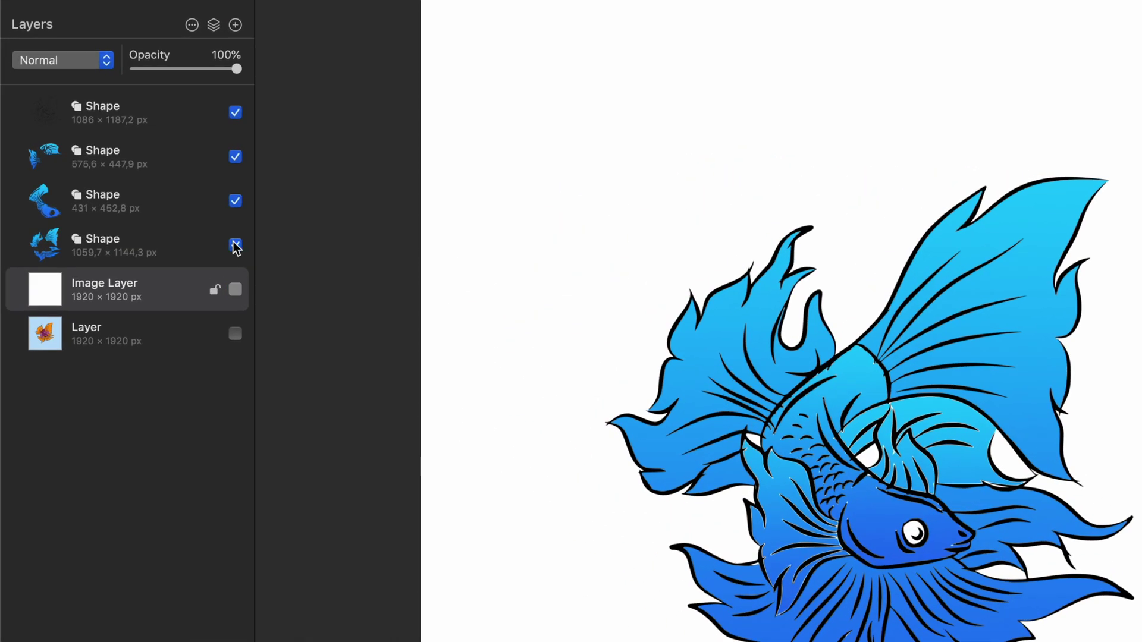
click(149, 207)
click(149, 179)
click(235, 156)
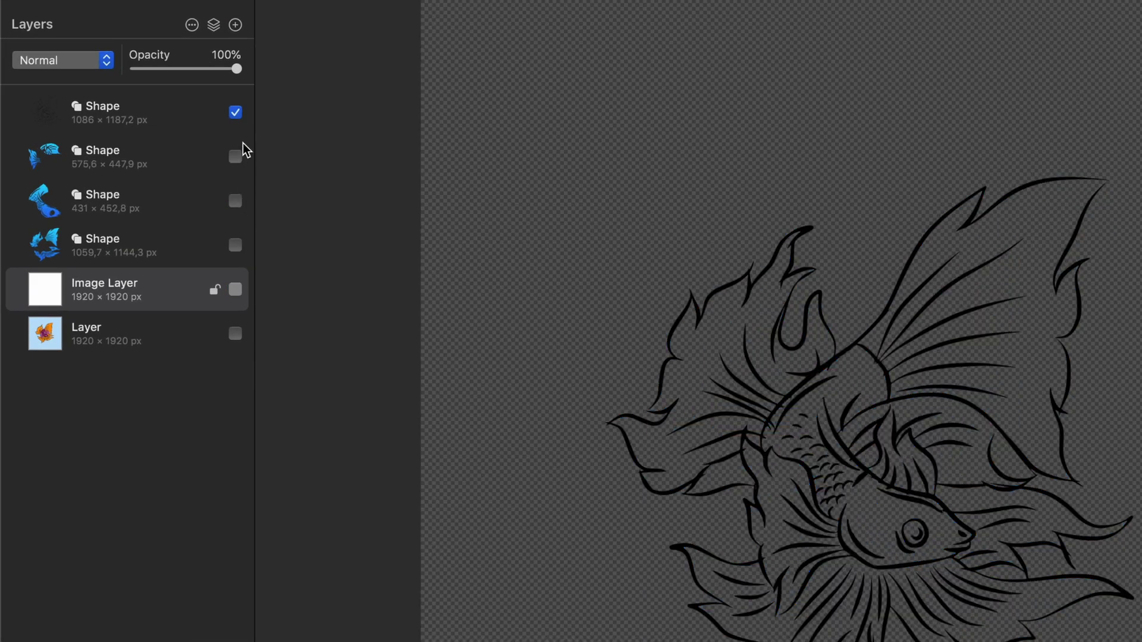
click(236, 113)
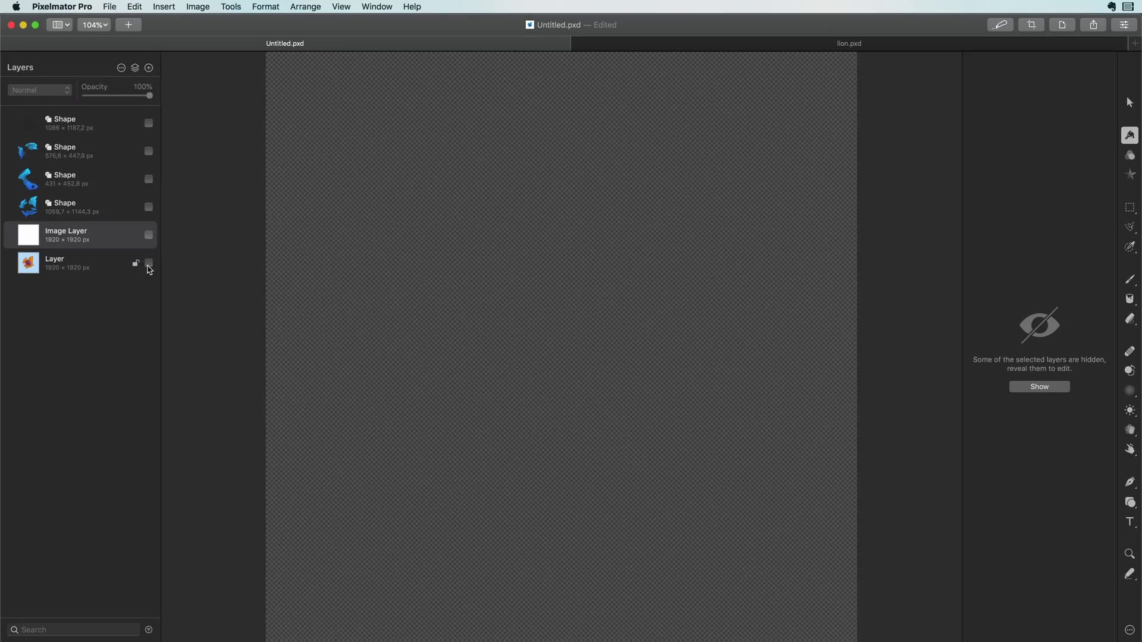
click(148, 263)
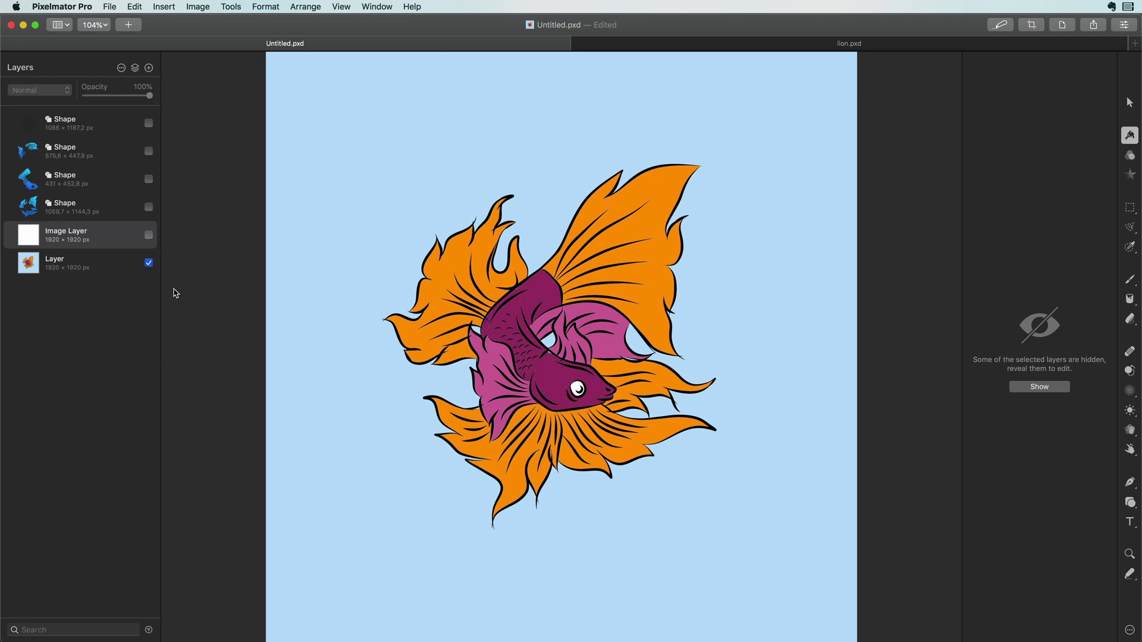
click(89, 156)
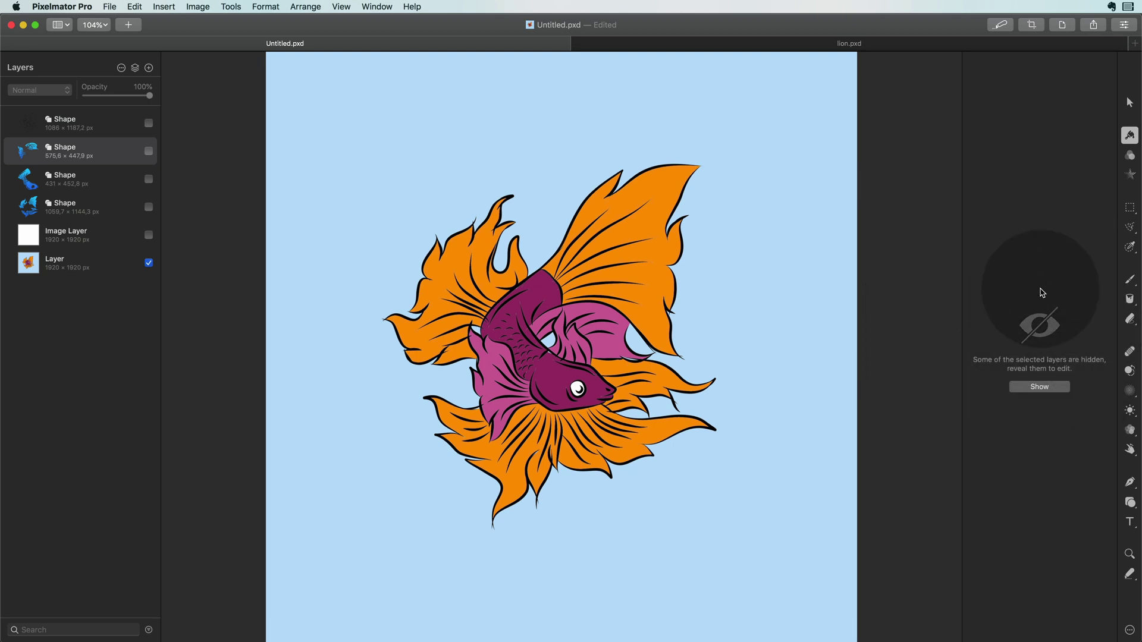
- Show the second shape and set it to 0% opacity with a magenta fill sampled from the fin
click(149, 151)
drag(1104, 219, 972, 219)
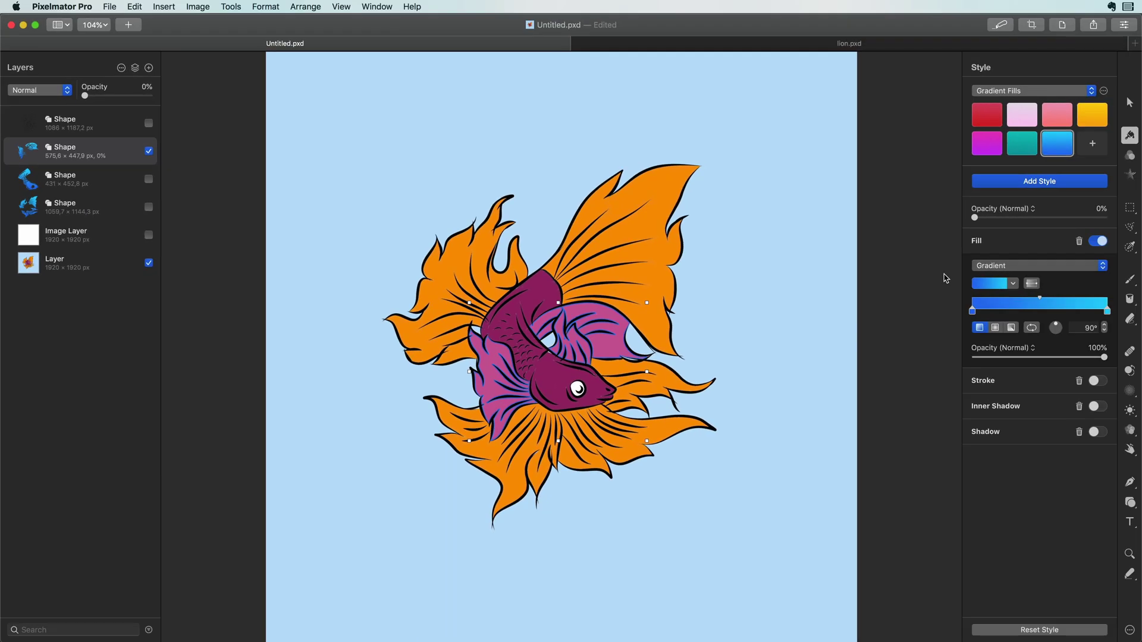
click(1025, 267)
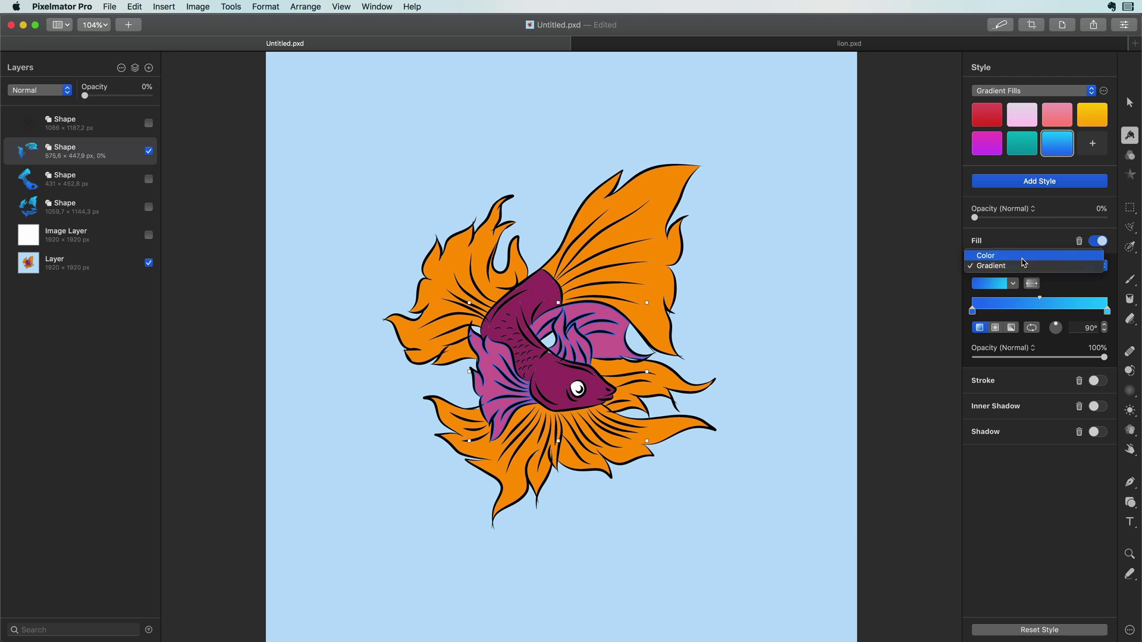
click(1023, 263)
click(1013, 283)
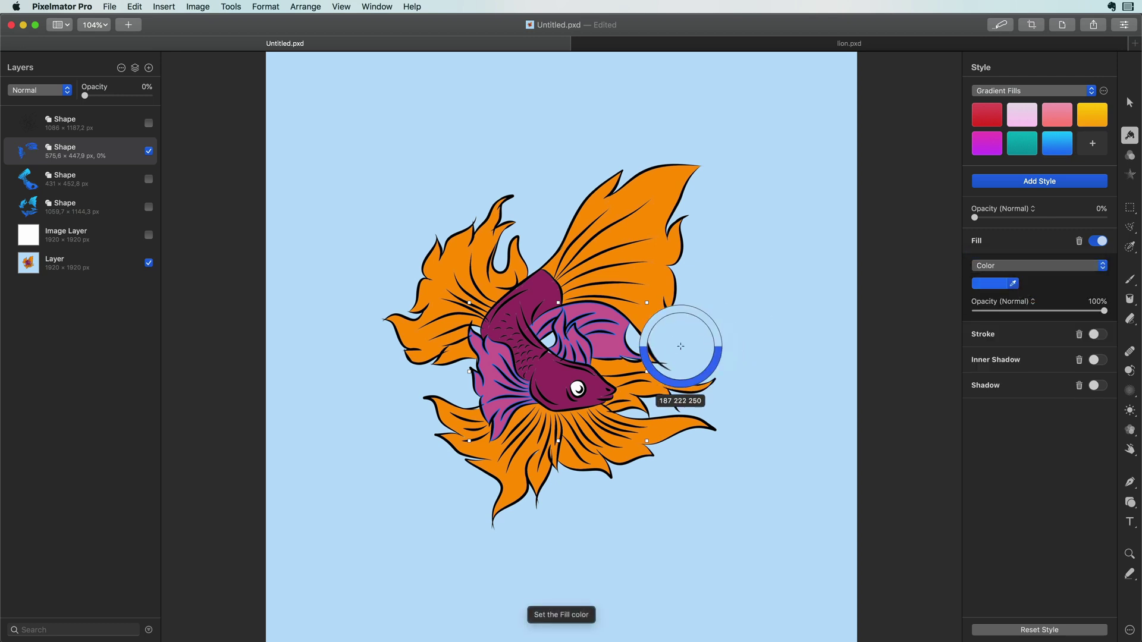
click(607, 348)
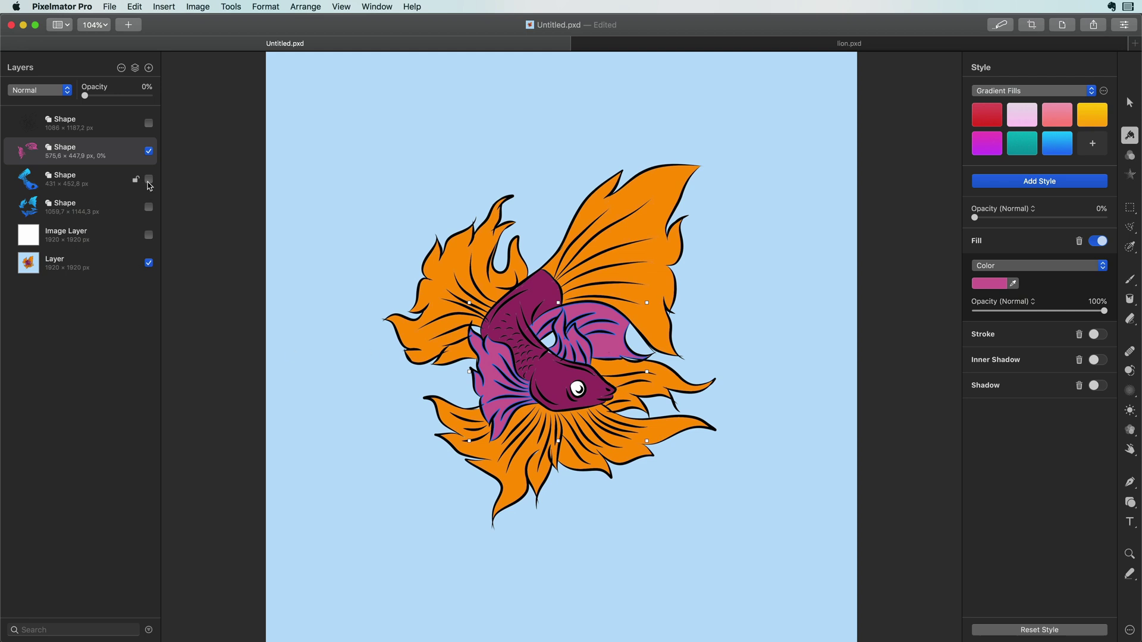
- Show the two lower shapes and give both 0% opacity and a solid Color fill
drag(150, 186, 149, 207)
click(96, 184)
shift+click(99, 205)
drag(1105, 217, 968, 235)
click(1009, 266)
click(1009, 255)
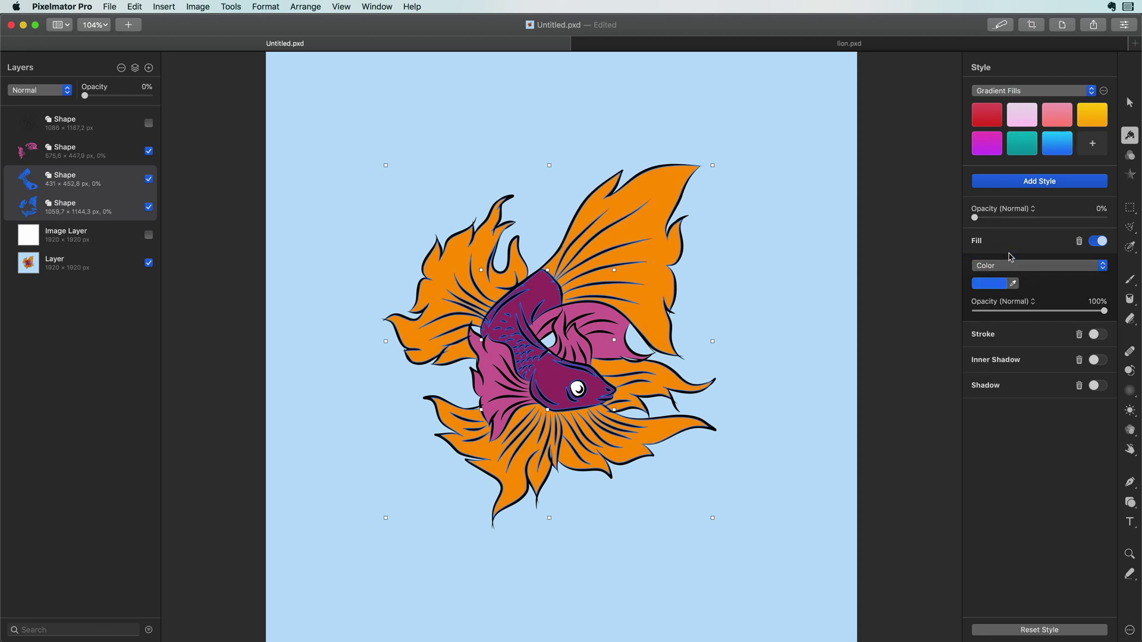
- Eyedrop the body purple into the third shape and the fin orange into the fourth
click(97, 188)
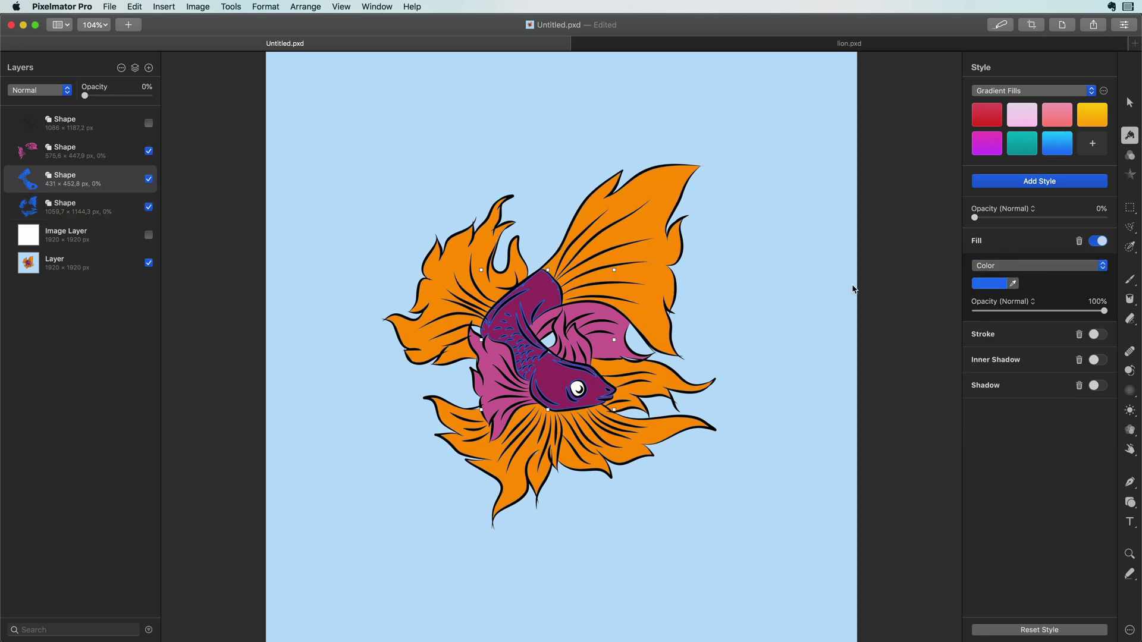
click(1013, 284)
click(555, 375)
click(54, 214)
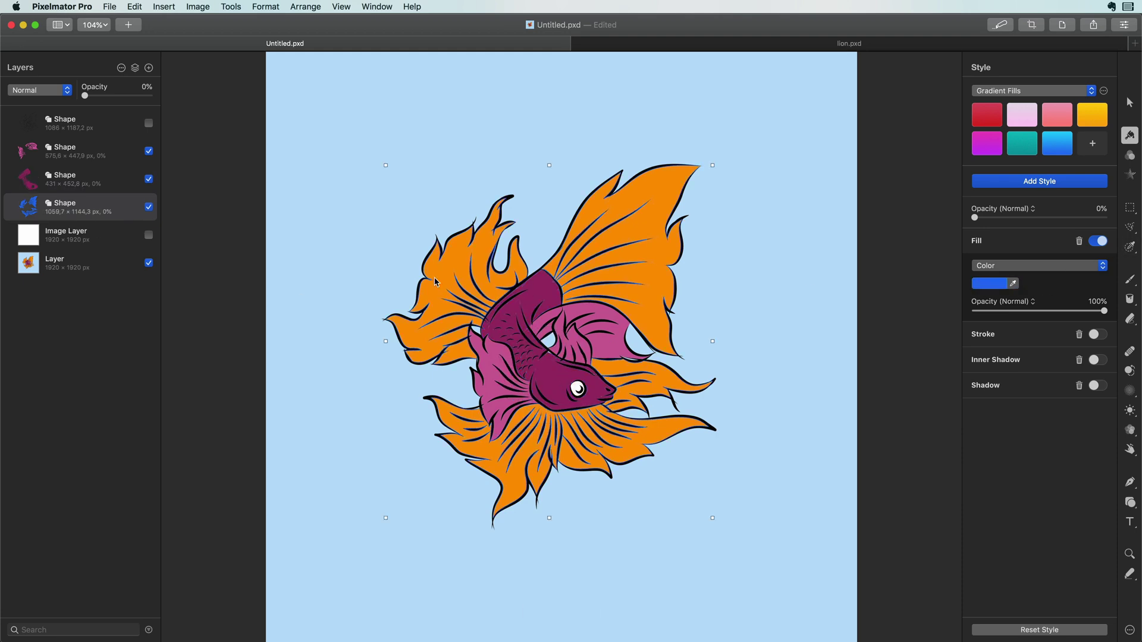
click(1013, 283)
click(638, 228)
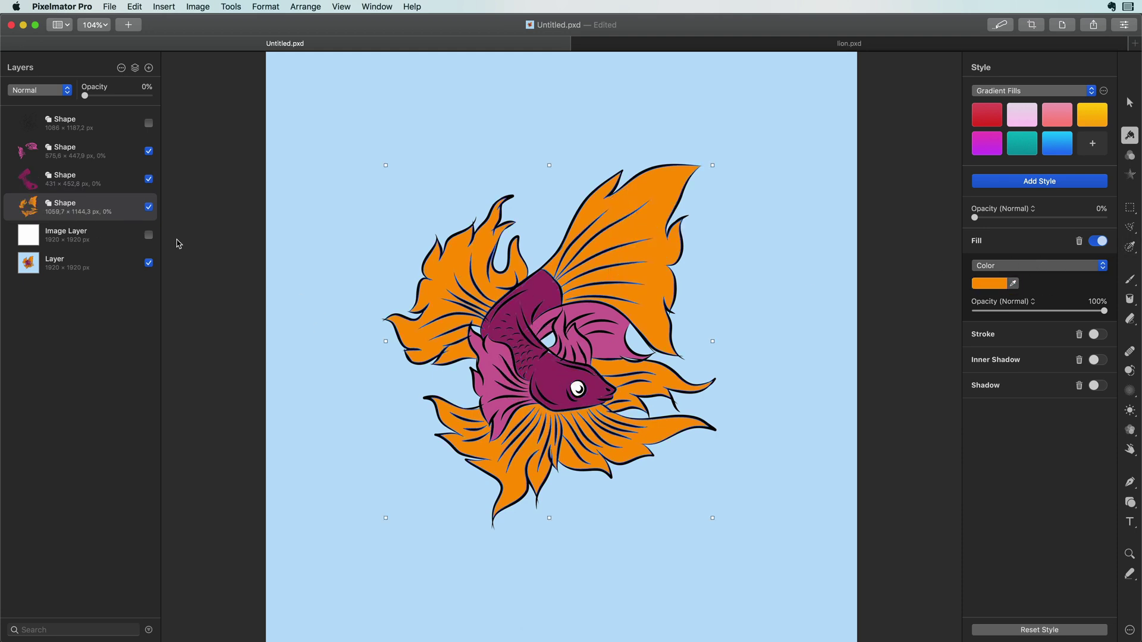
- Hide the original image, set the three colour shapes to 100% opacity, and show the outline and white layers
click(149, 262)
click(142, 266)
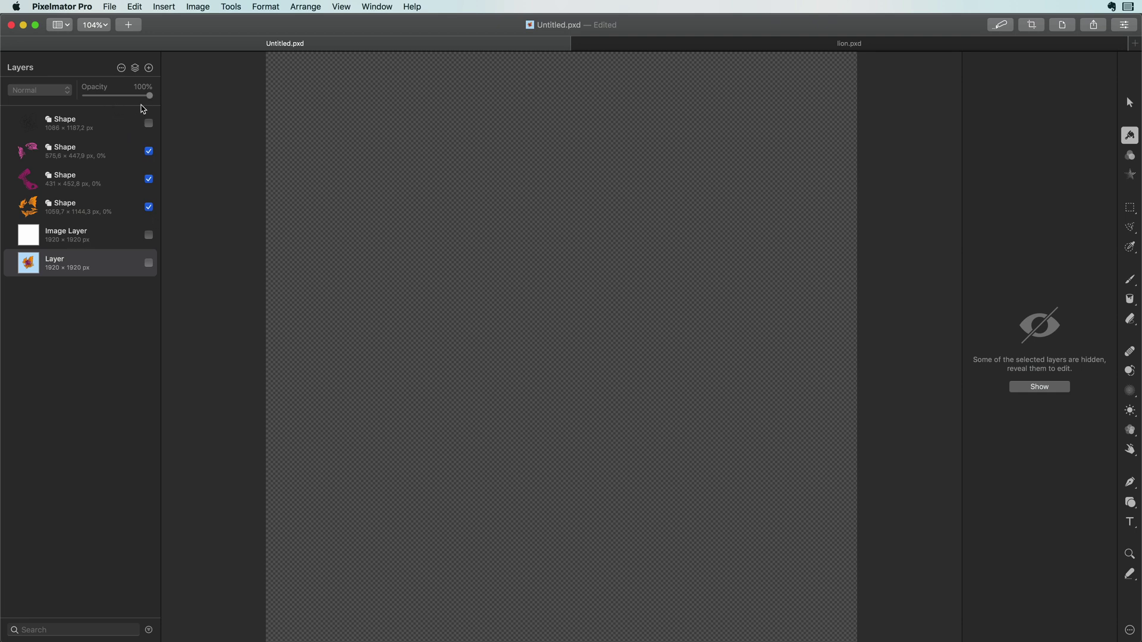
click(95, 153)
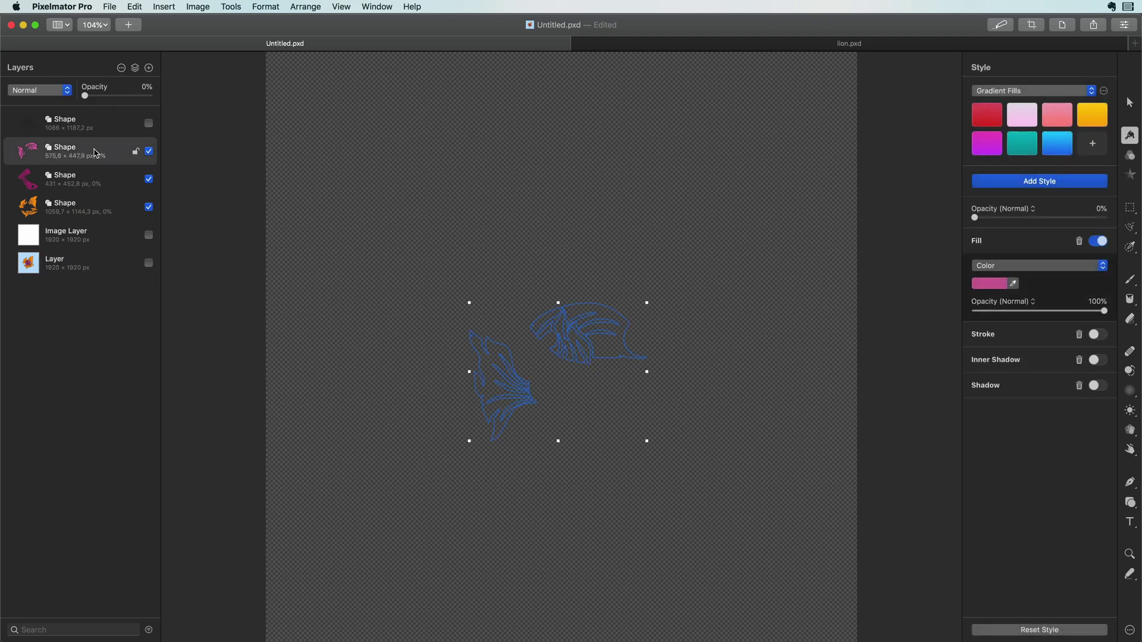
shift+click(99, 207)
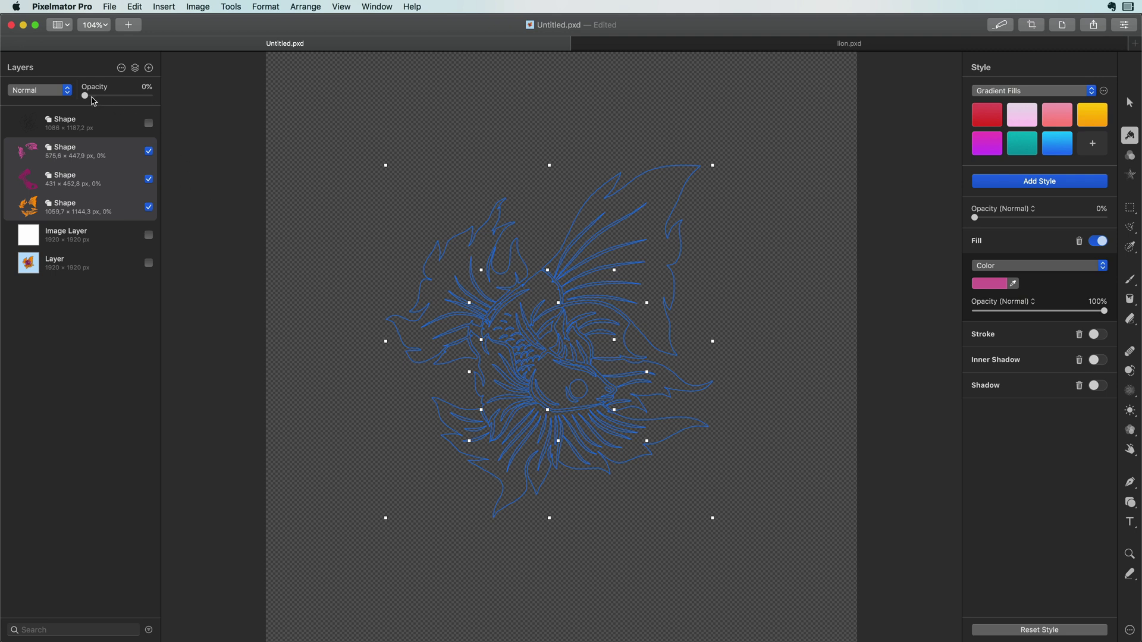
drag(88, 95, 166, 95)
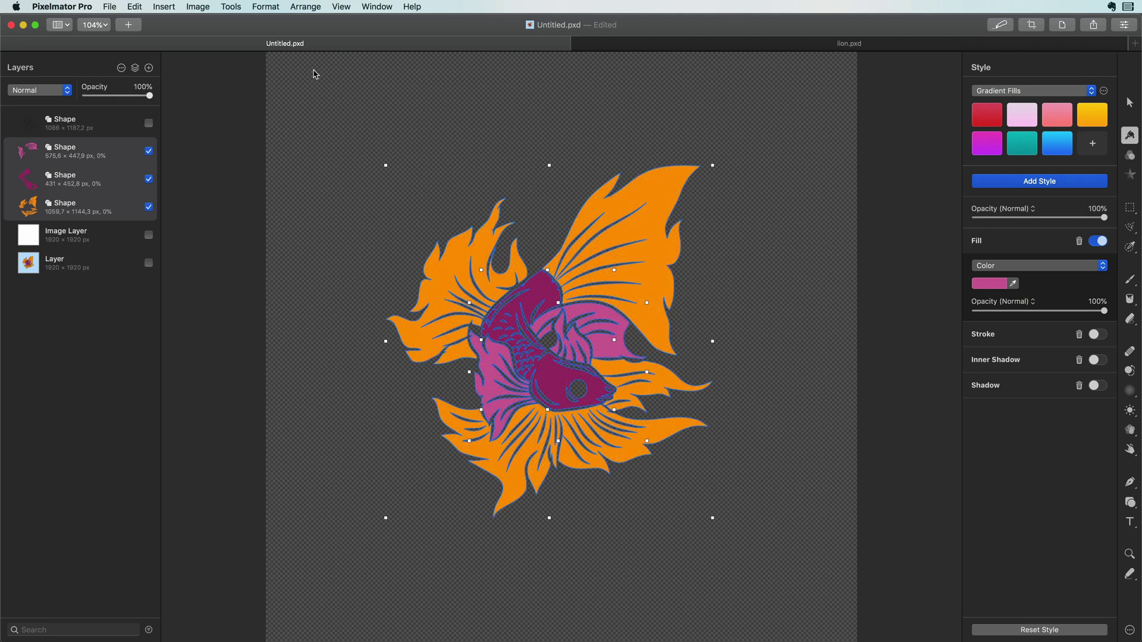
click(95, 125)
click(148, 124)
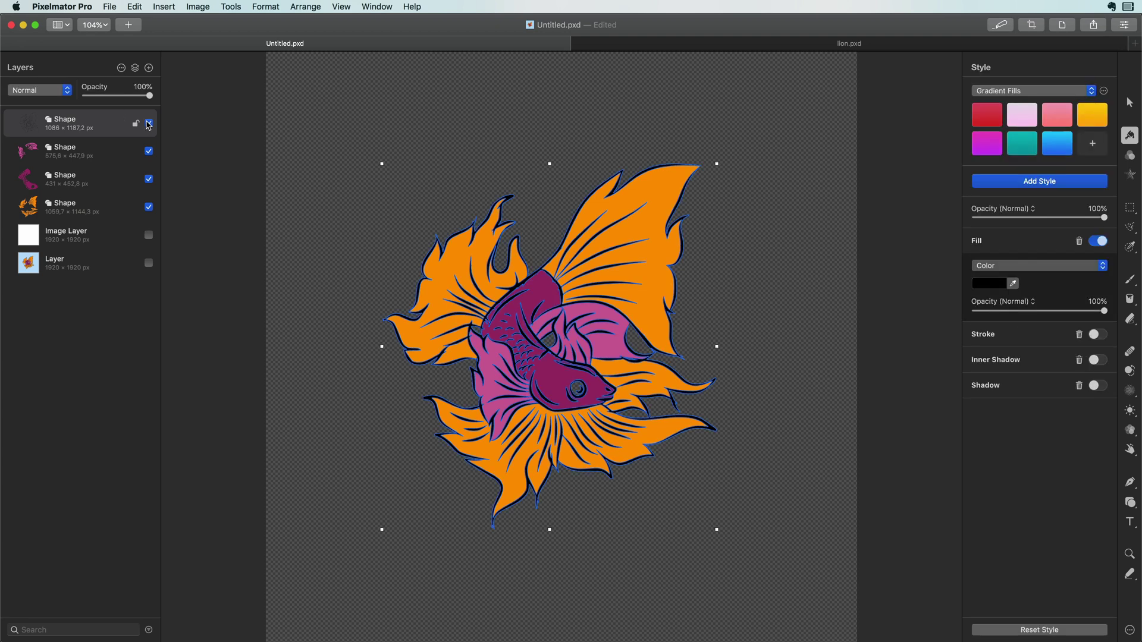
click(149, 234)
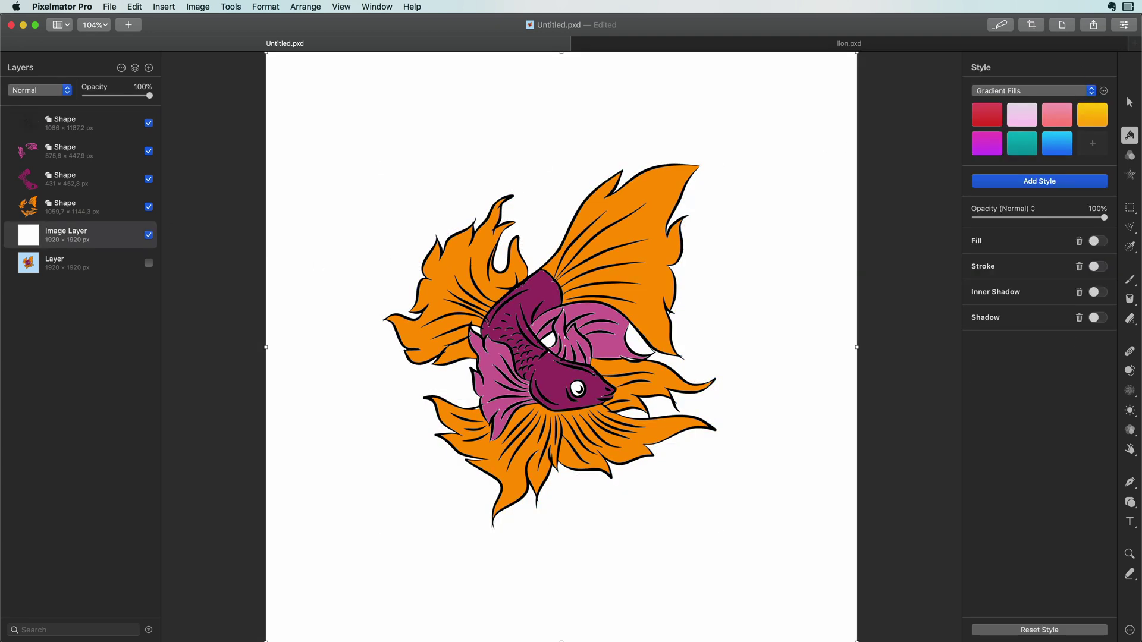
- Group the four fish shape layers and rename the group beta
click(90, 124)
shift+click(89, 205)
right_click(89, 205)
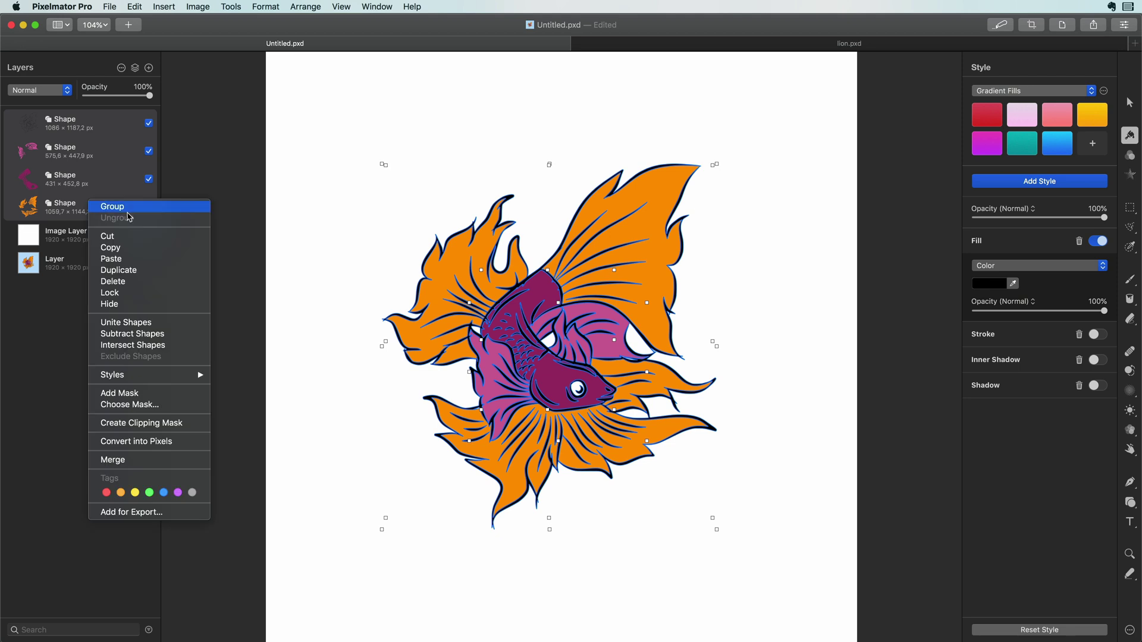
click(96, 206)
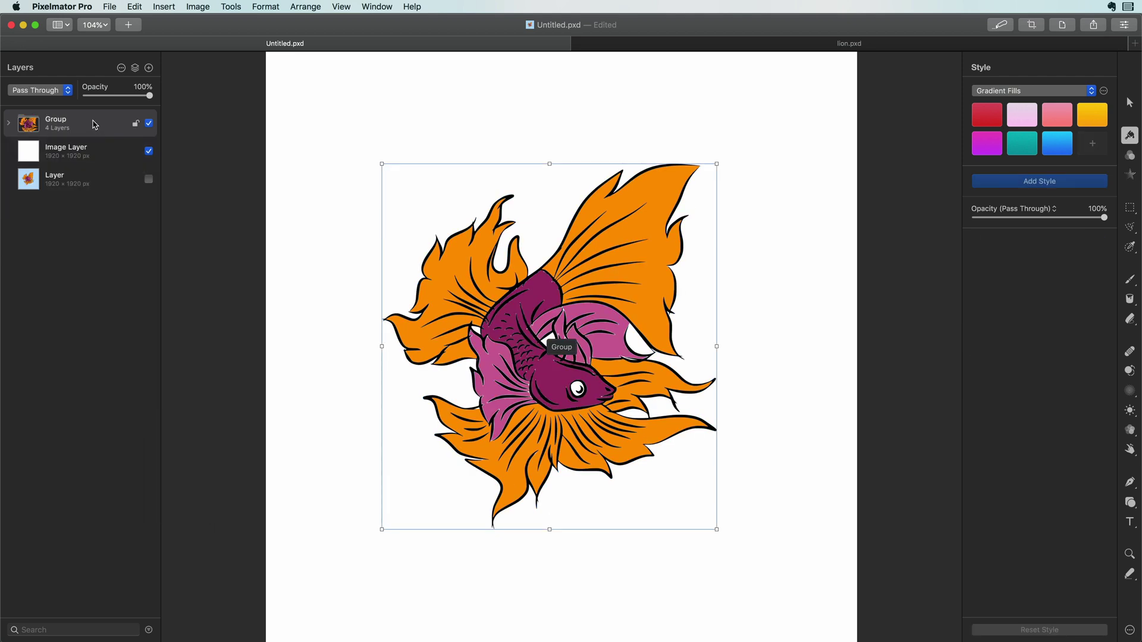
double_click(55, 121)
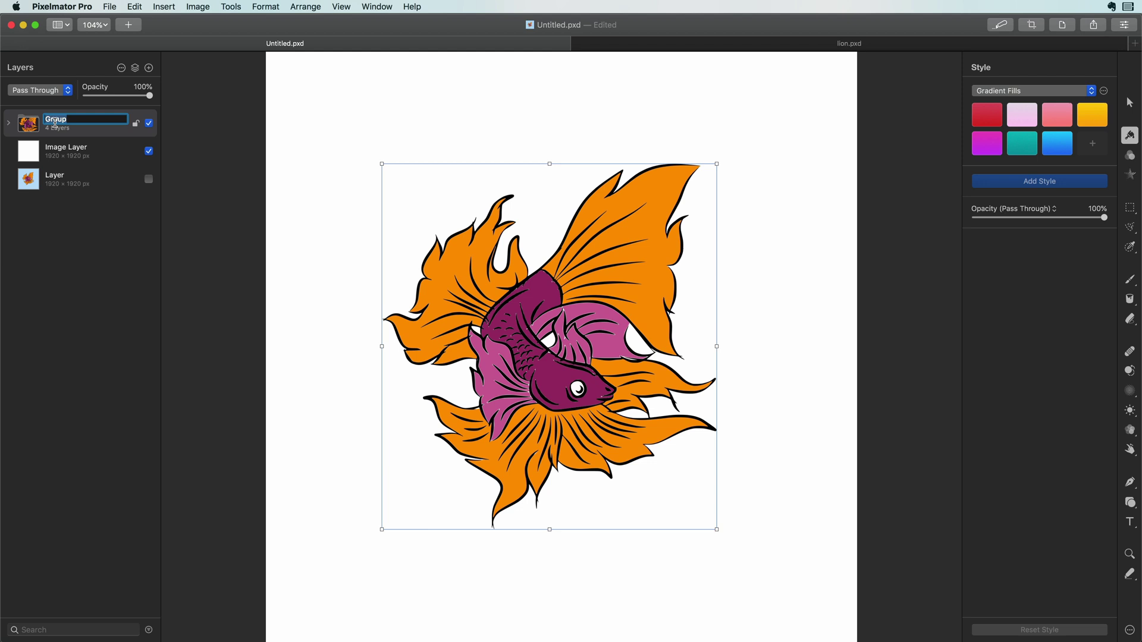
text(beta)
key(Return)
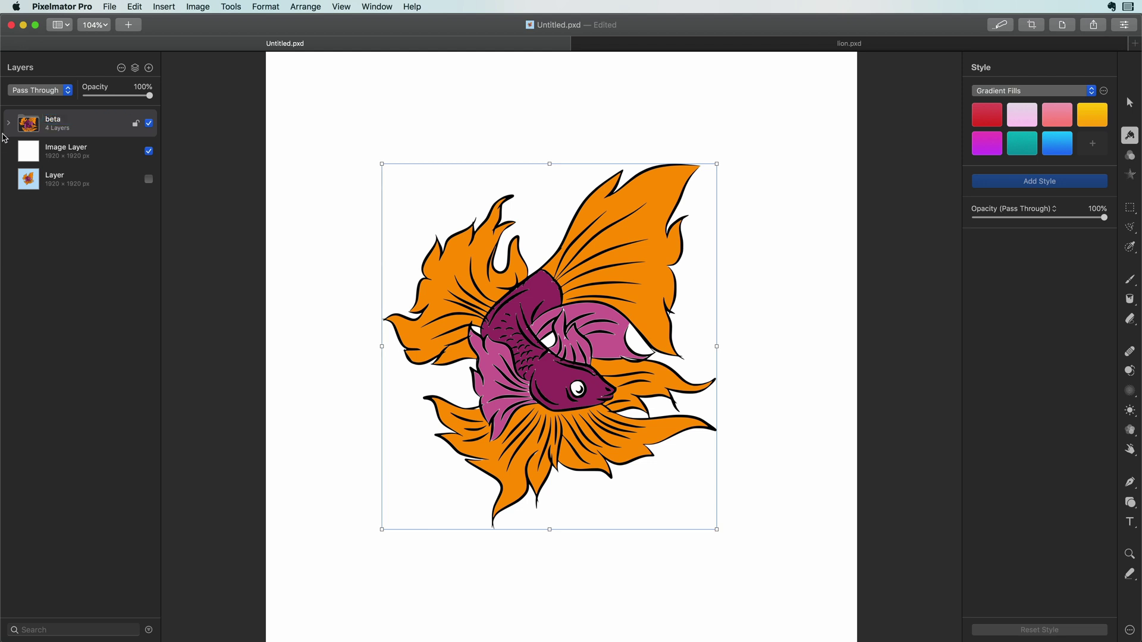
- Add the beta group for export and export it as beta.svg to the Desktop
right_click(76, 127)
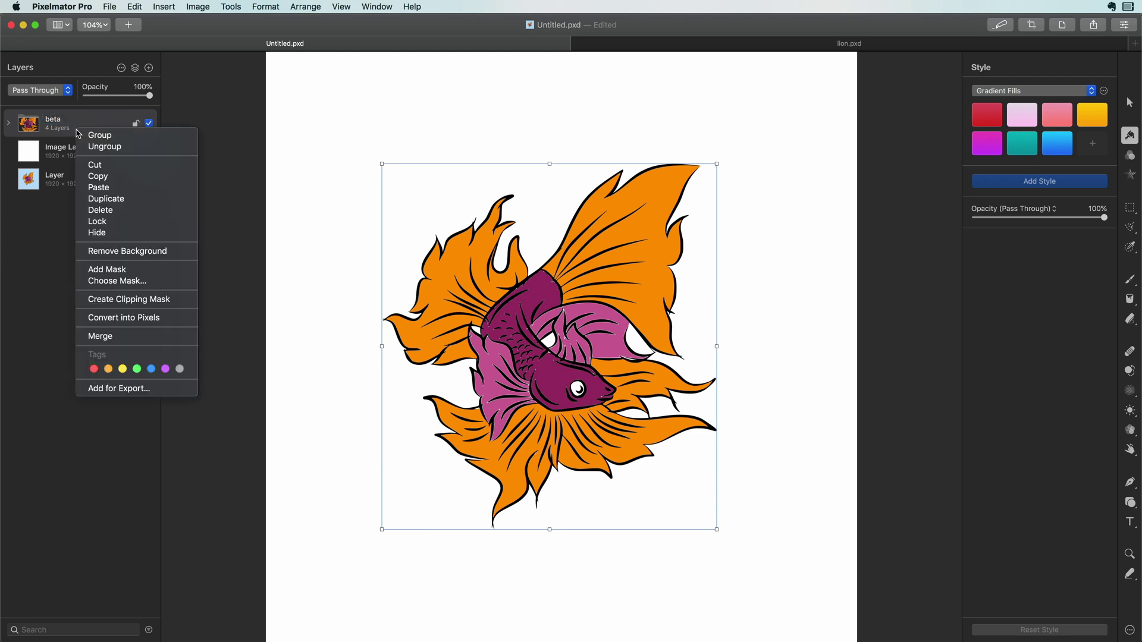
click(152, 388)
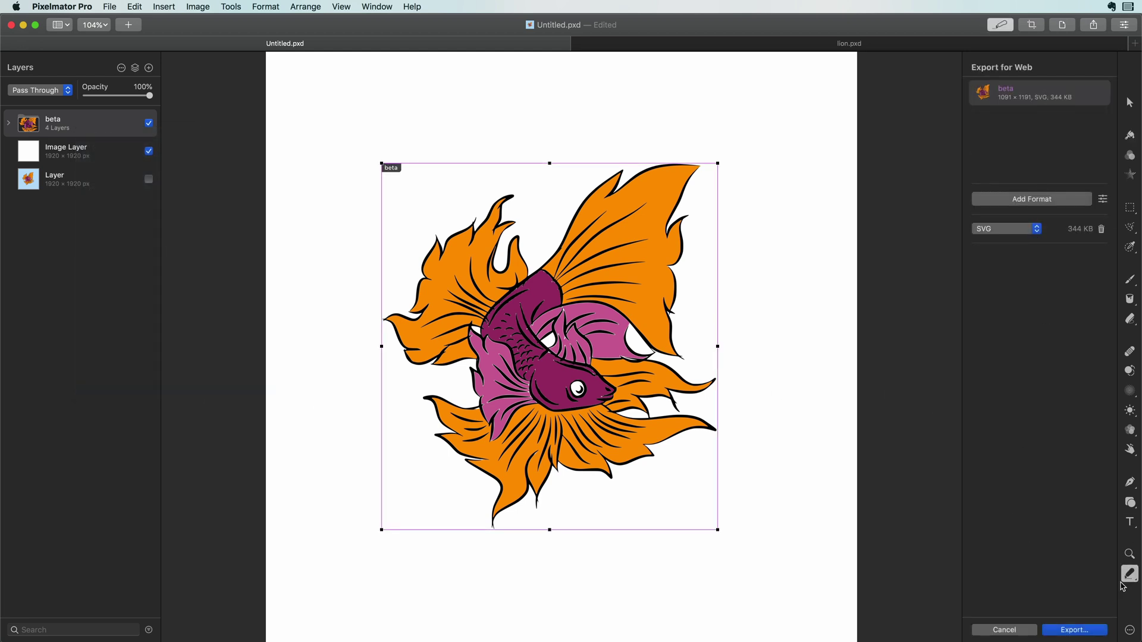
click(1104, 633)
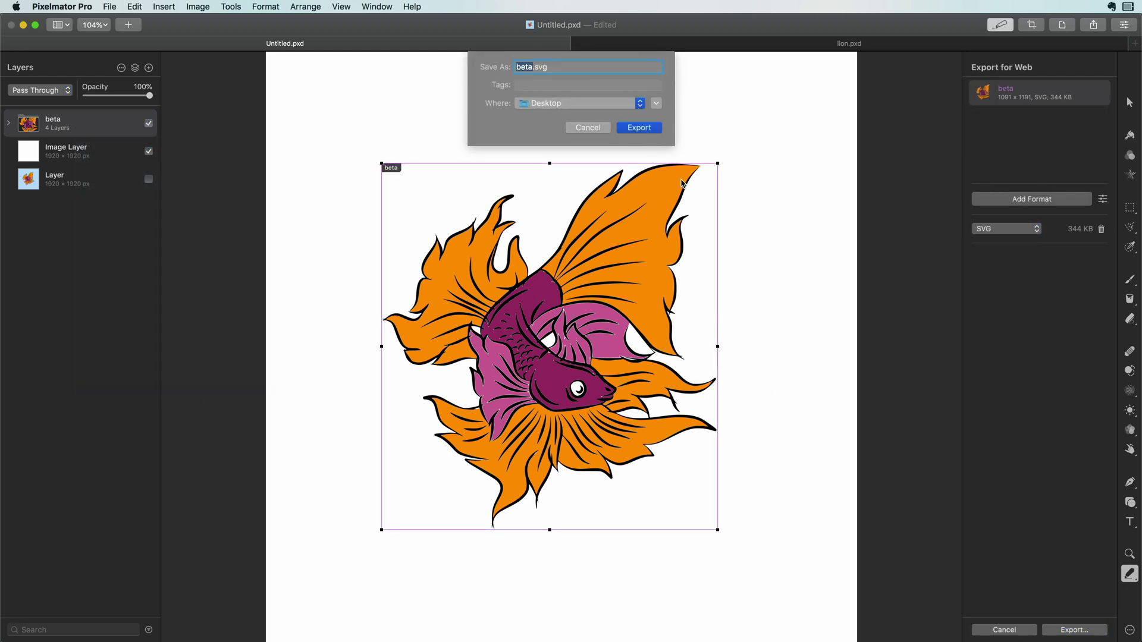
click(657, 128)
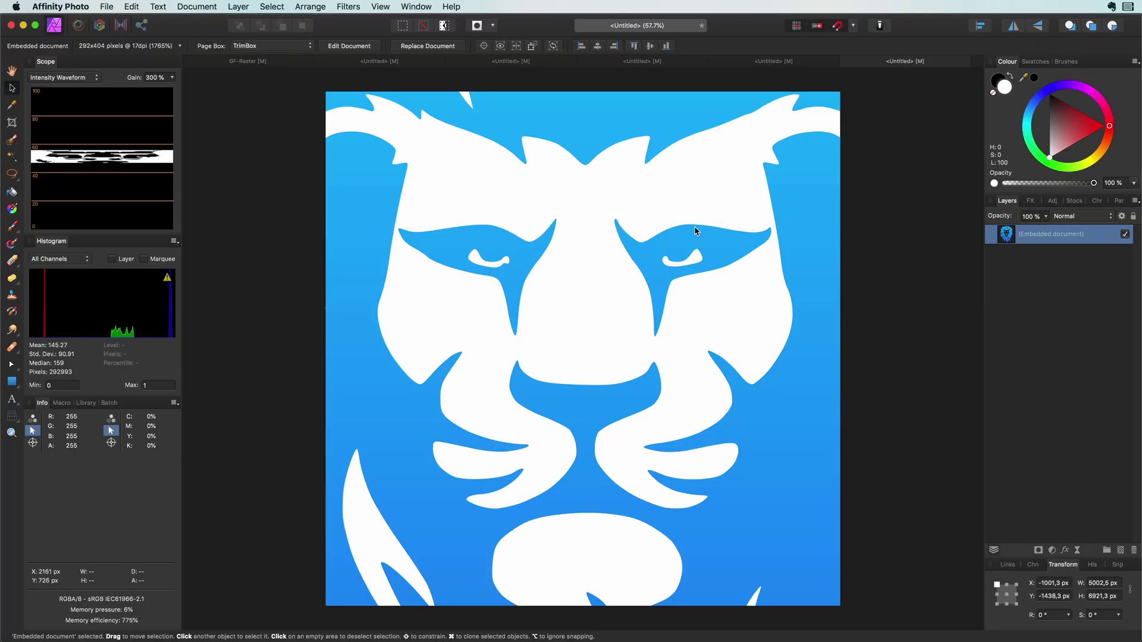
- Delete the lion, place beta.svg, and resize it to 2286,9 × 2496,5 px centred on the canvas
key(Delete)
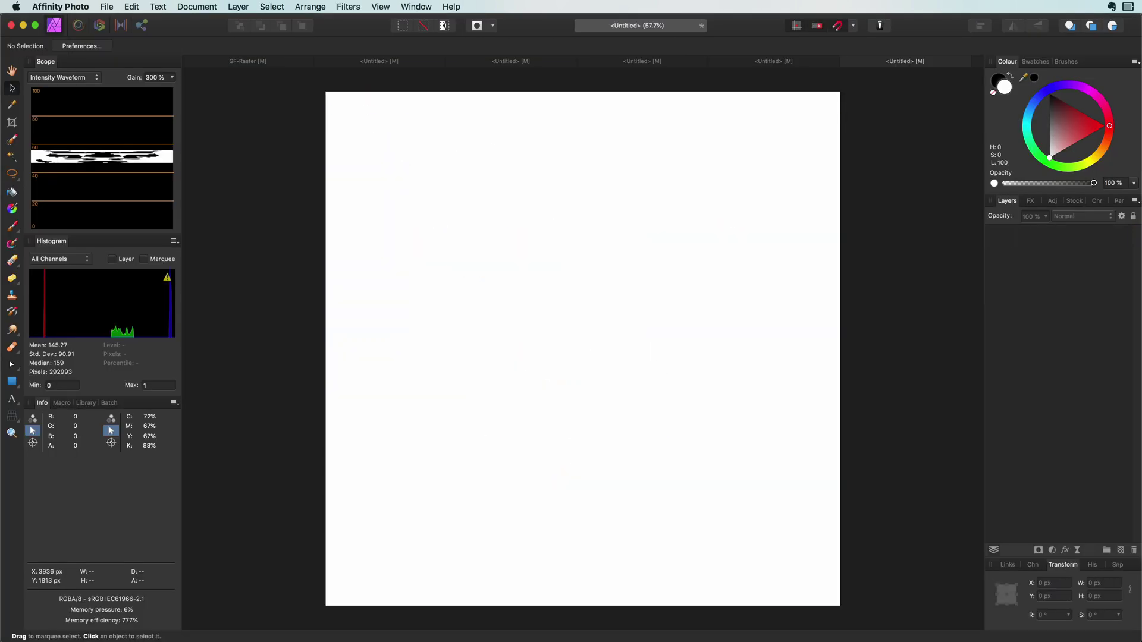
drag(988, 366, 627, 363)
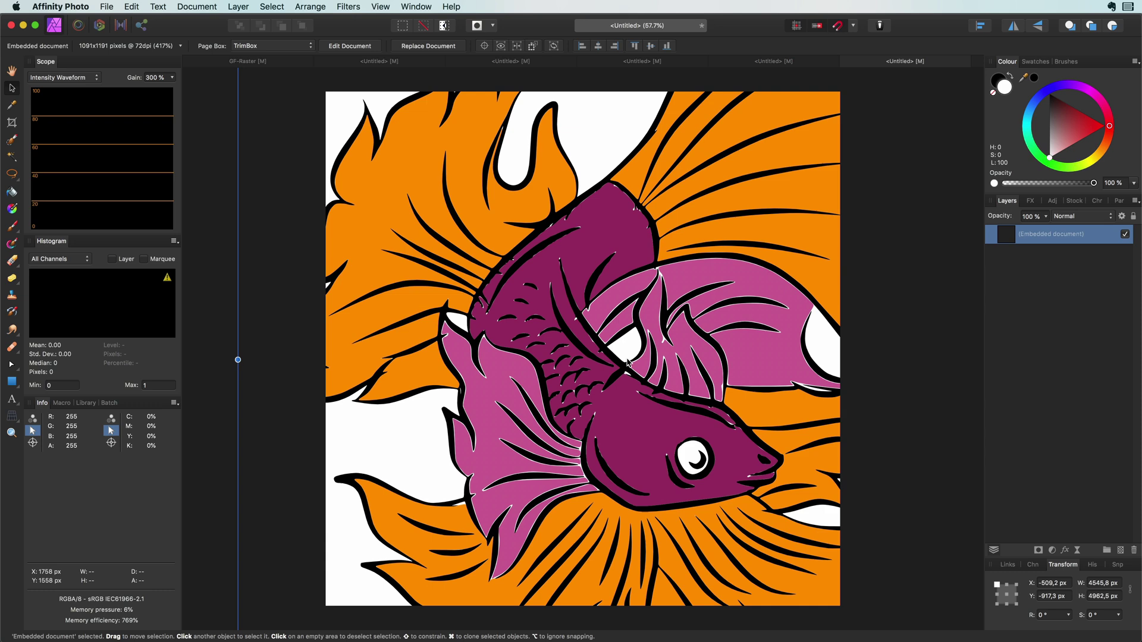
scroll(628, 381, down, 4)
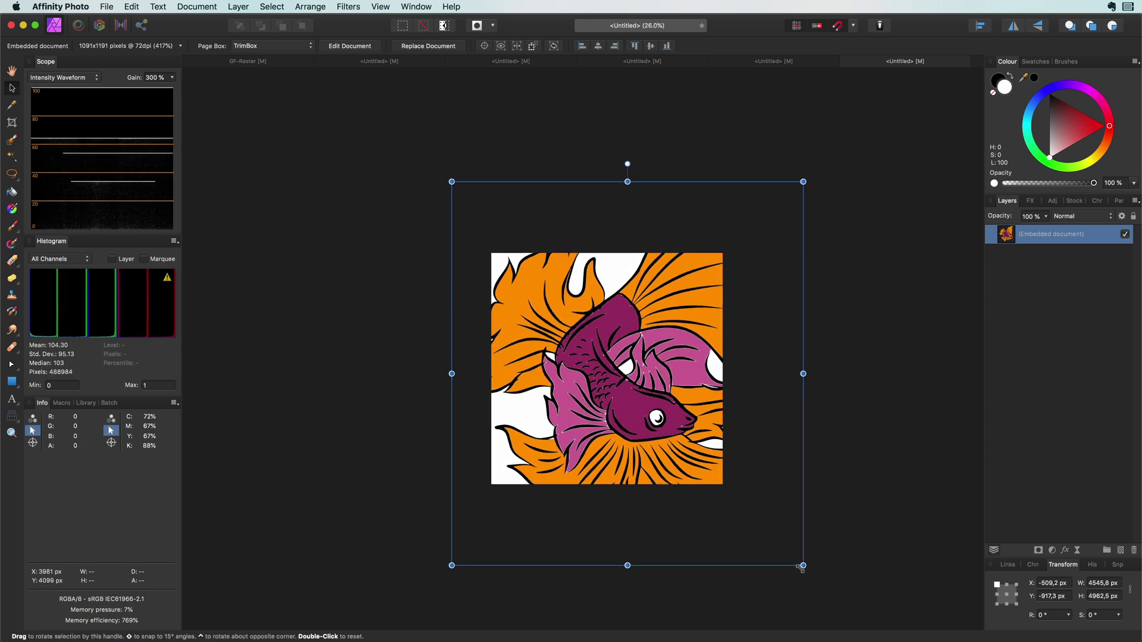
drag(806, 566, 720, 470)
drag(654, 386, 635, 379)
scroll(634, 398, up, 6)
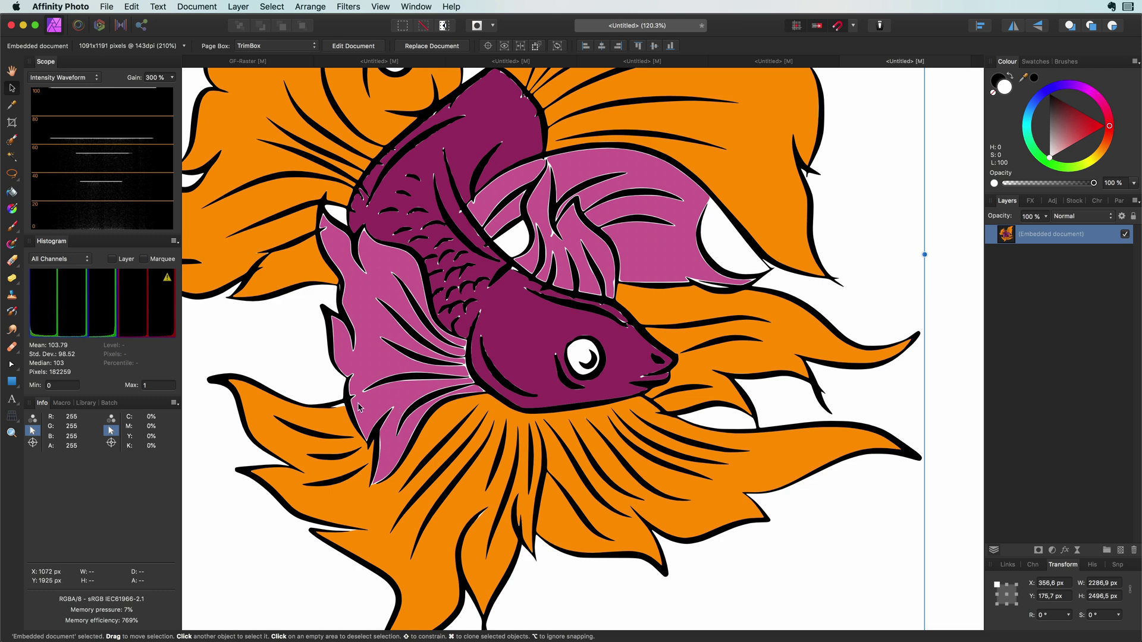
scroll(370, 397, up, 5)
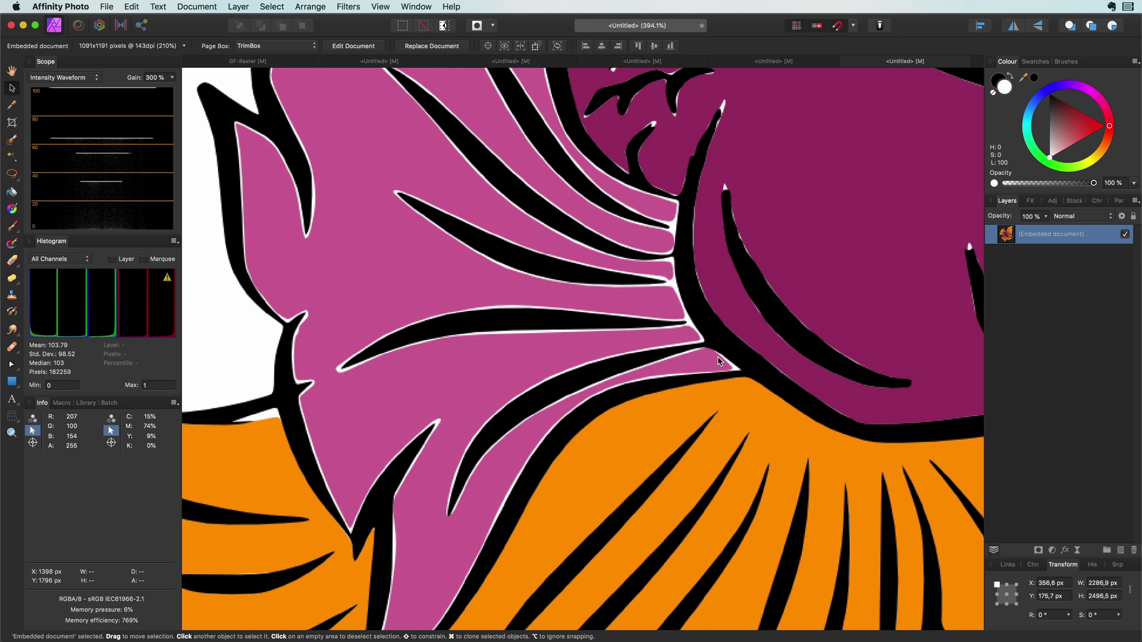
- Open the embedded fish, expand the beta group, and select the pink path2 shape
double_click(1007, 234)
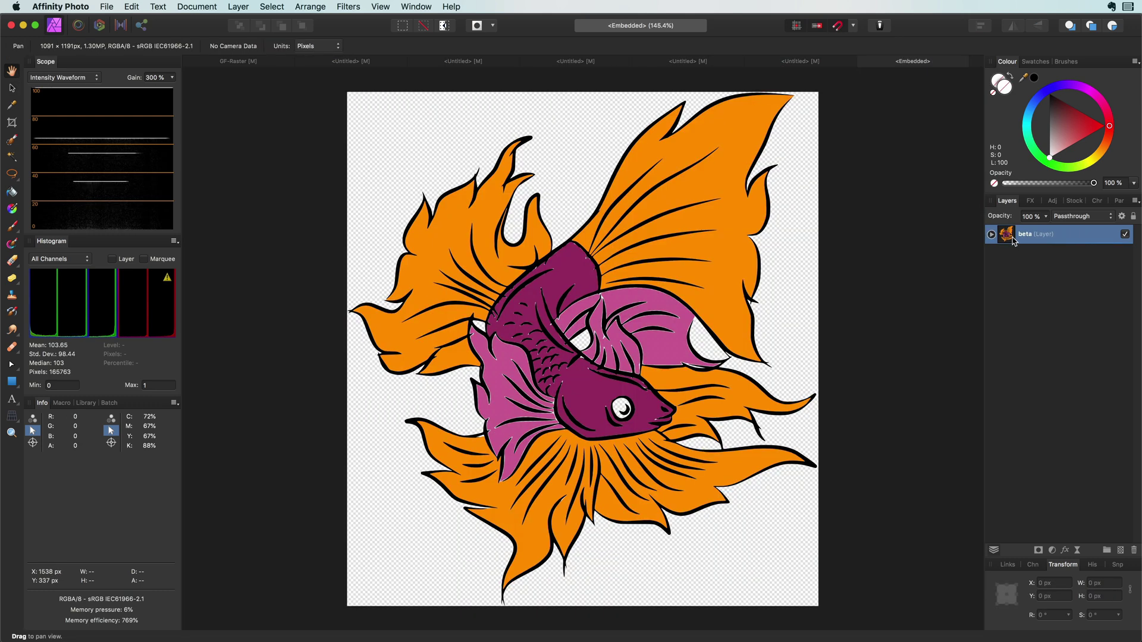
click(992, 235)
scroll(517, 477, up, 5)
click(1032, 274)
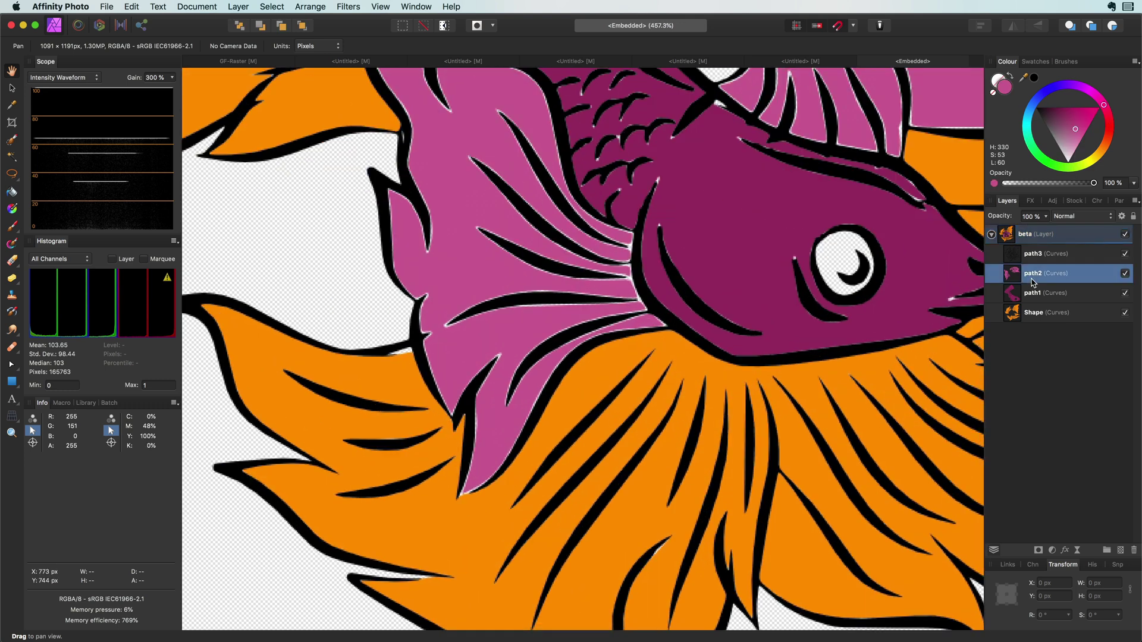
key(v)
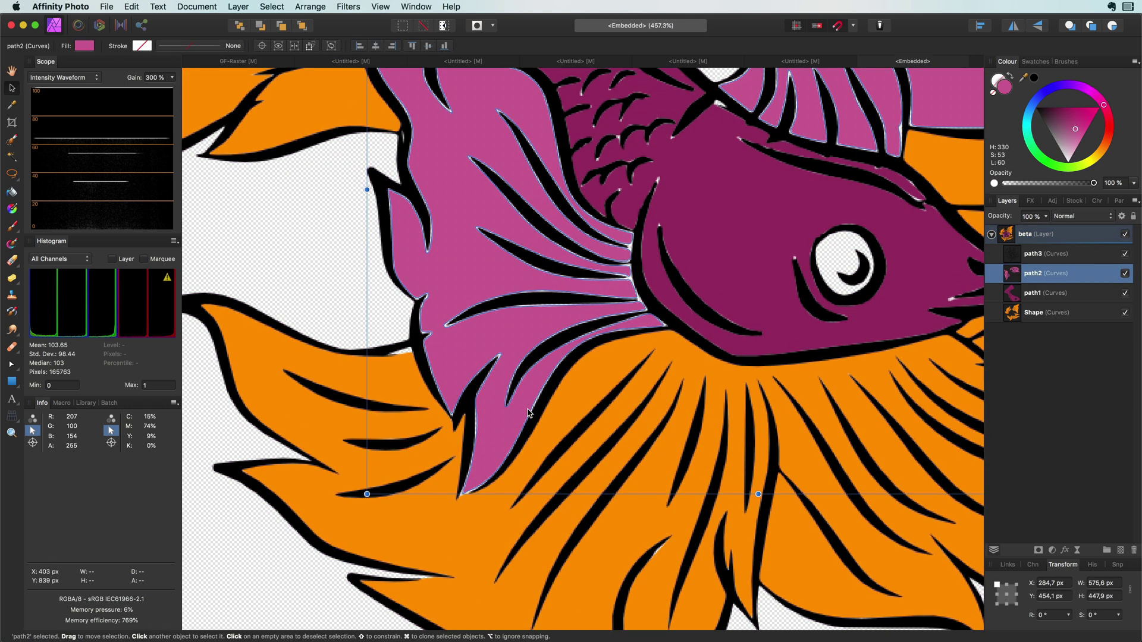
- Give path2 a 3.5 pt pink stroke and path1 a 10 pt purple stroke
click(142, 47)
click(177, 46)
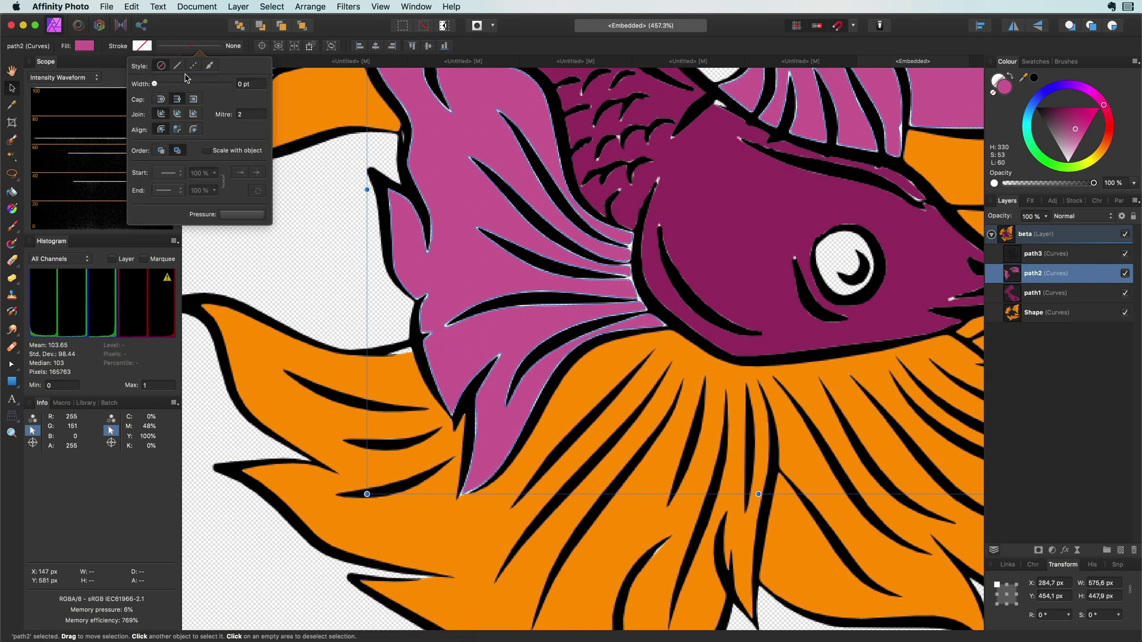
drag(156, 84, 176, 85)
click(1006, 90)
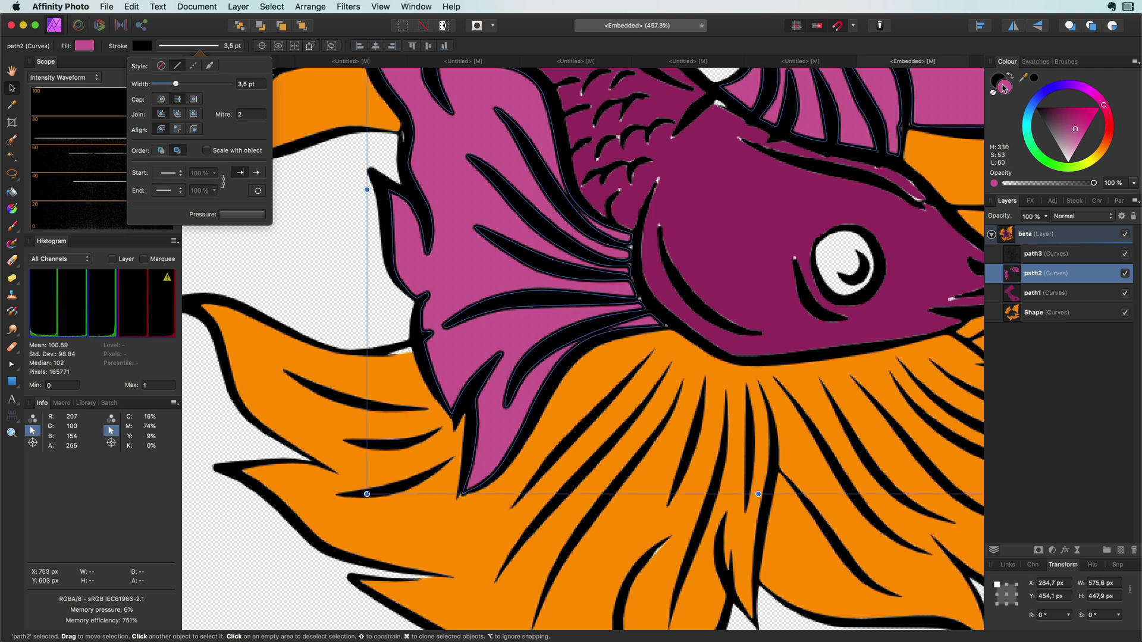
click(1036, 81)
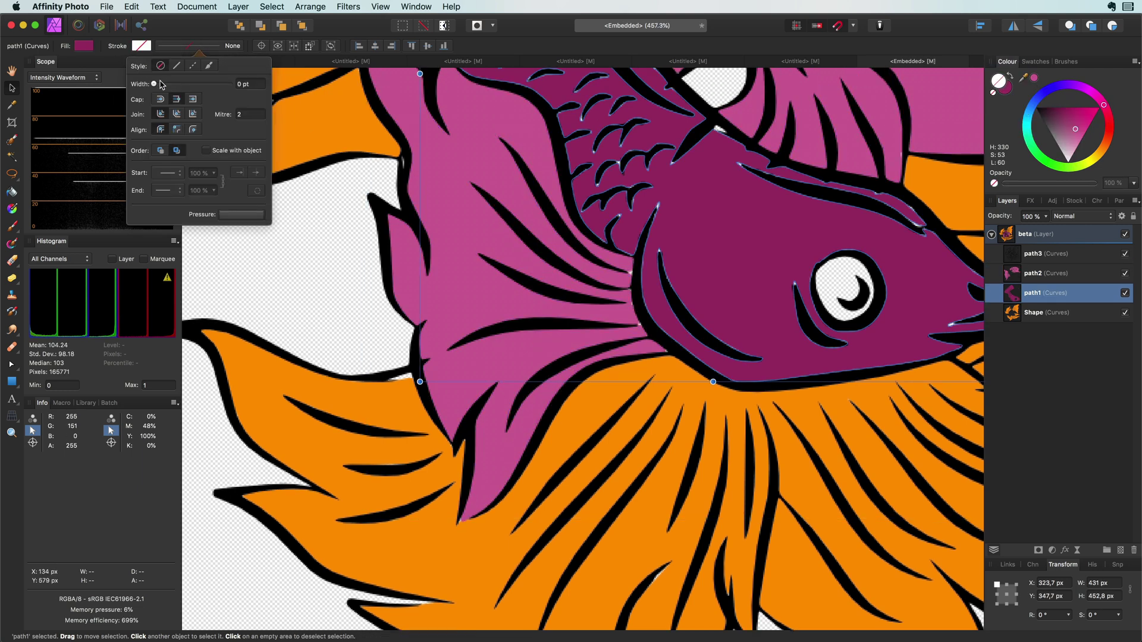
drag(179, 84, 202, 84)
drag(1036, 81, 1009, 86)
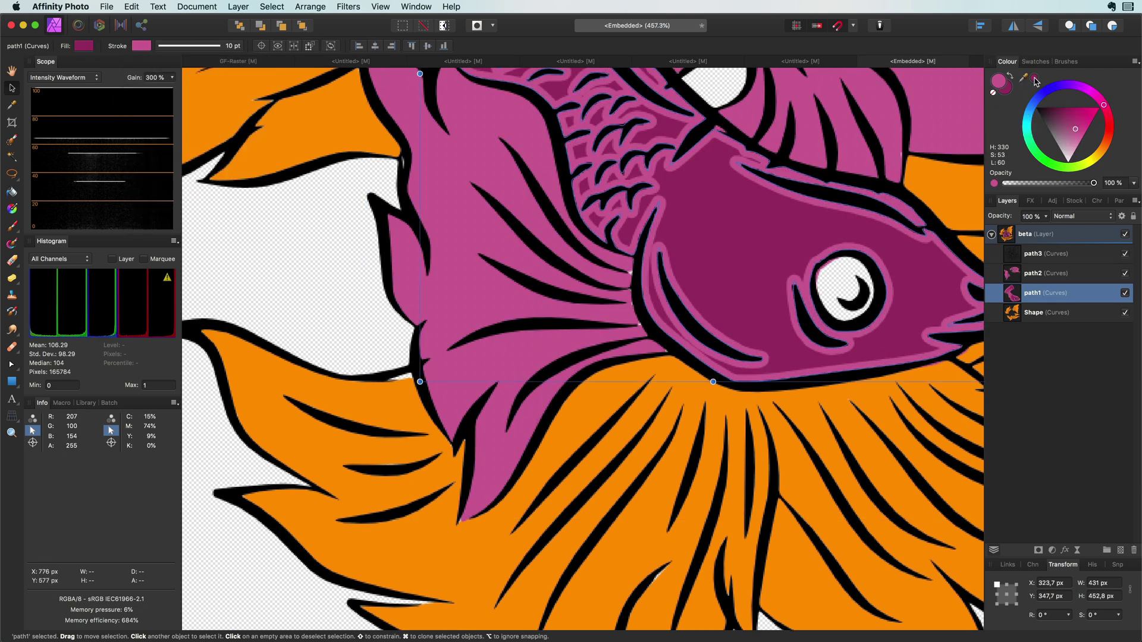
- Give the orange Shape a 4.5 pt stroke and close the embedded document
click(769, 290)
key(super+0)
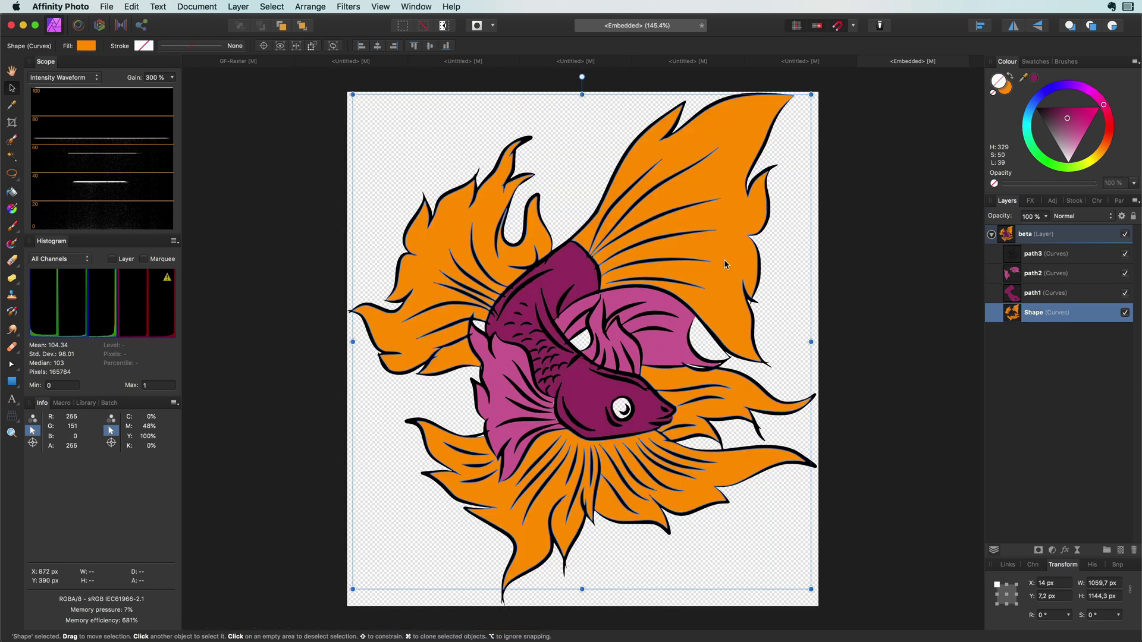
click(190, 46)
drag(155, 84, 176, 84)
click(1004, 87)
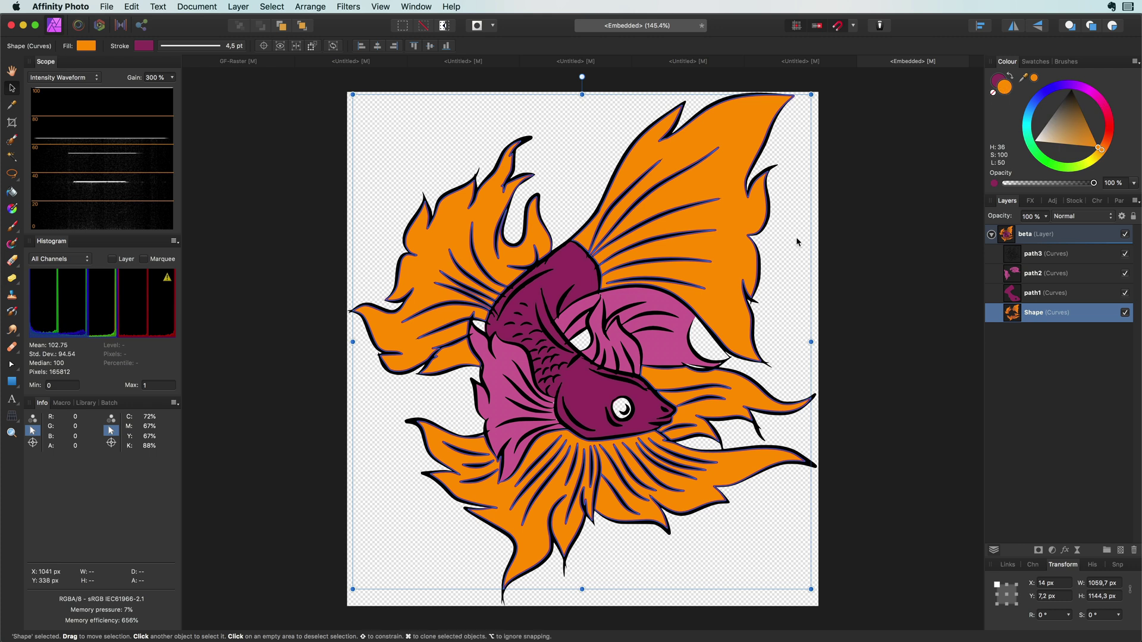
key(super+w)
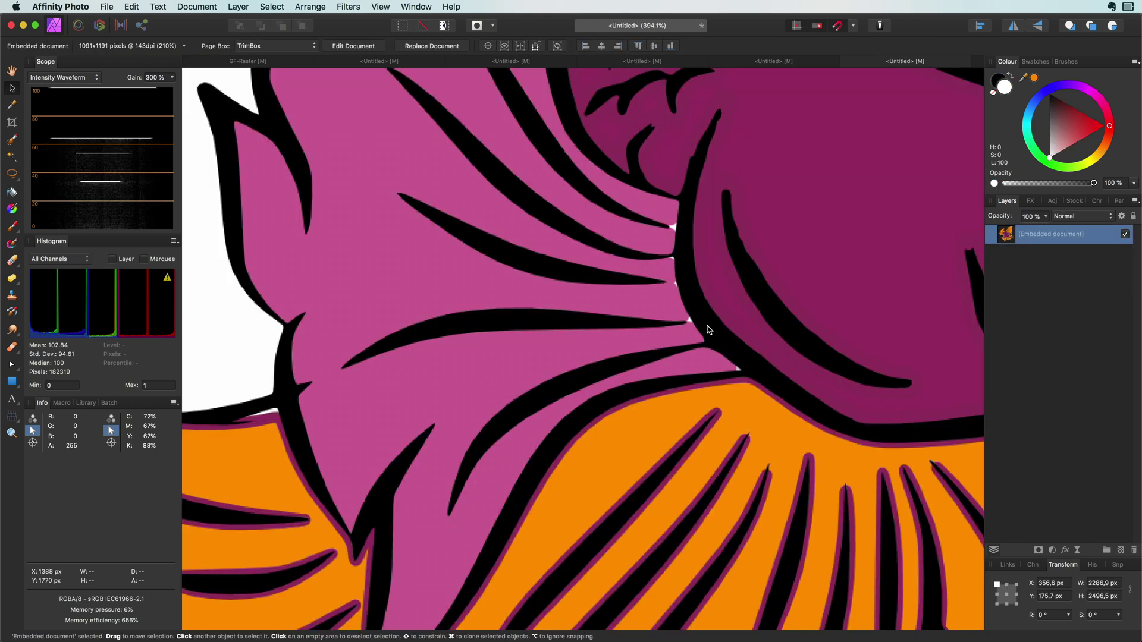
- Reopen the embedded betta document and select its path2 and Shape layers for review
double_click(708, 330)
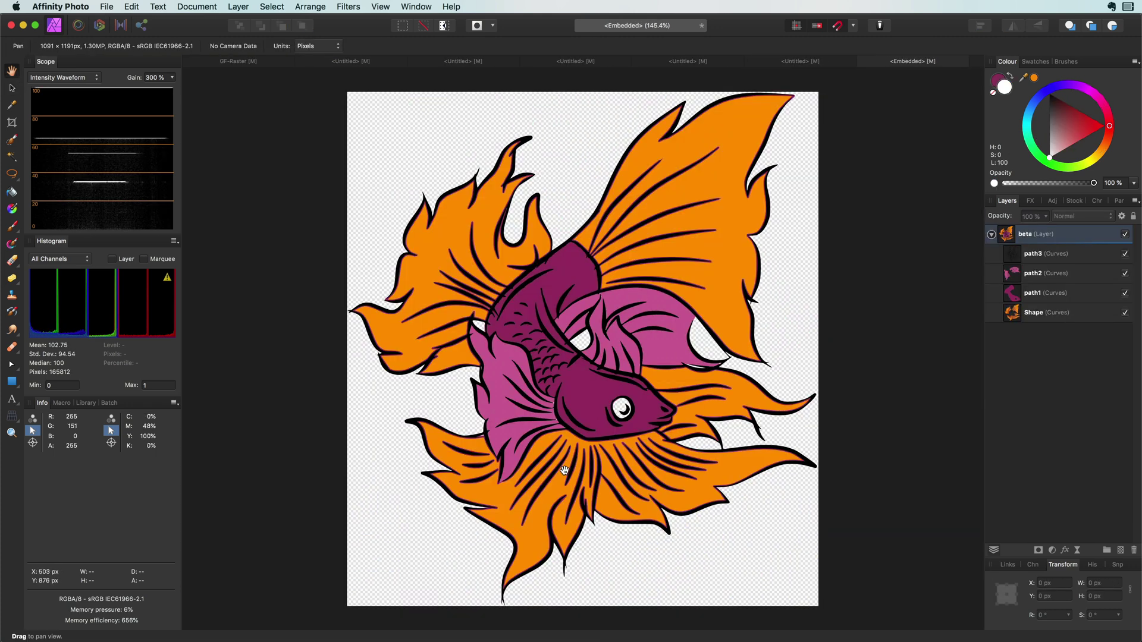
click(1059, 274)
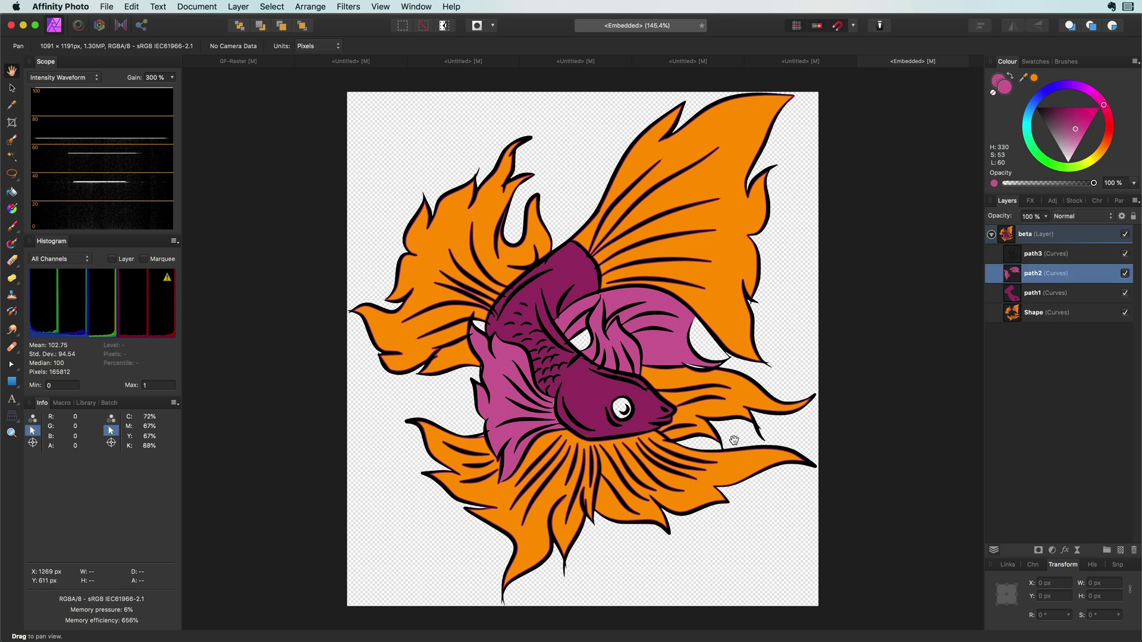
click(1038, 316)
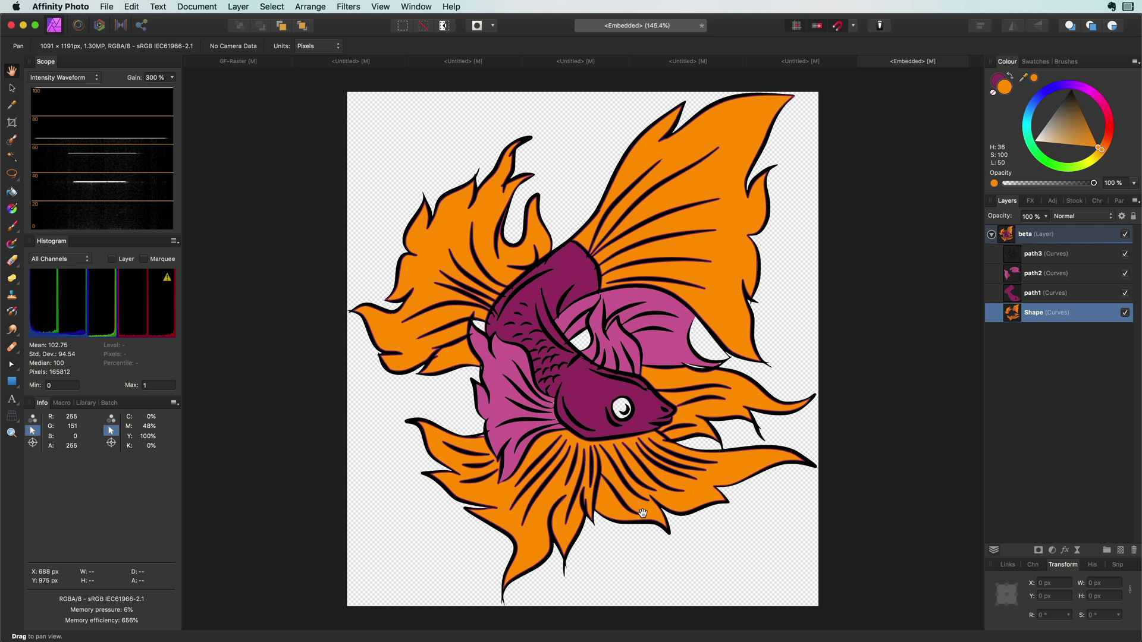